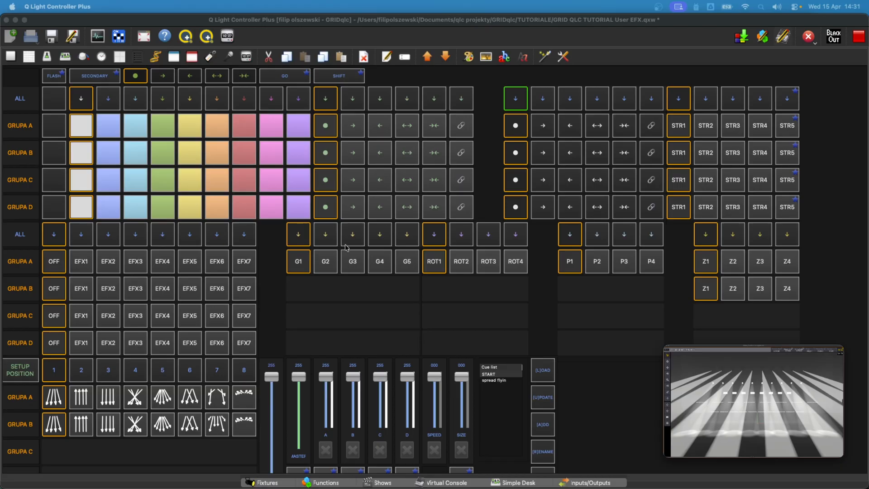
# Open the EFX08 pos G1 function from folder 08 of EFX_DIM_POS for editing
pyautogui.click(332, 483)
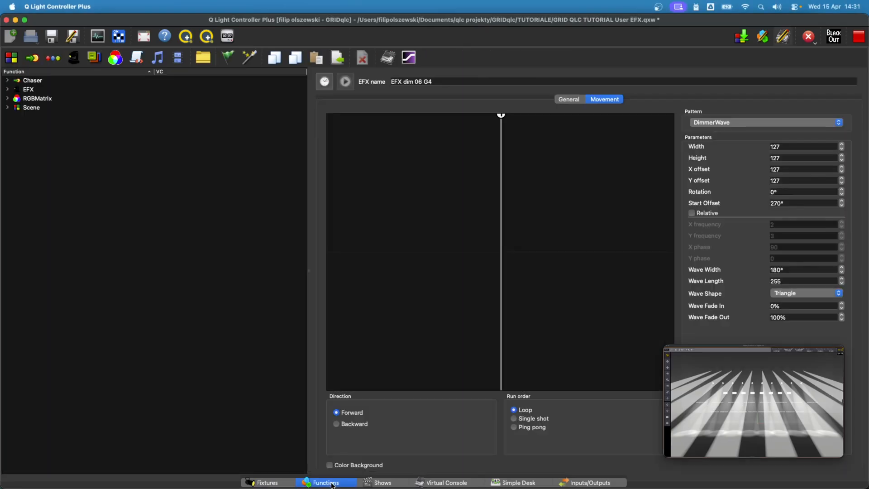
pyautogui.click(7, 91)
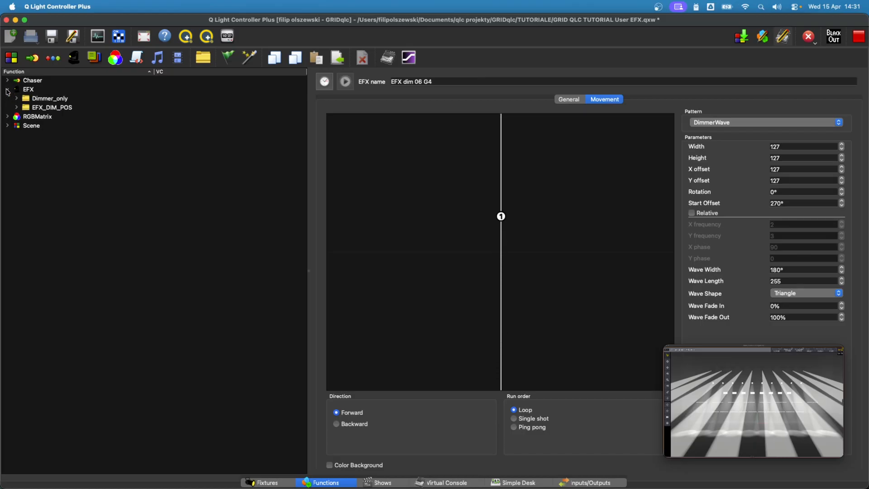
pyautogui.click(40, 108)
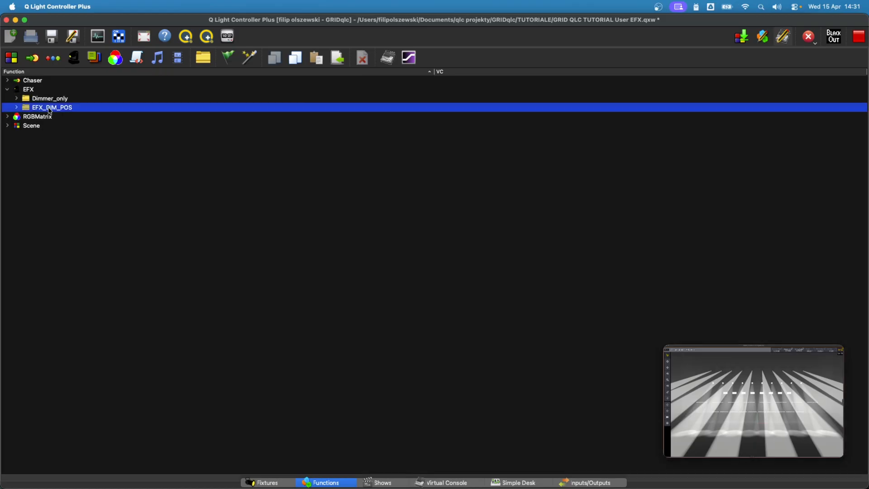
pyautogui.click(16, 108)
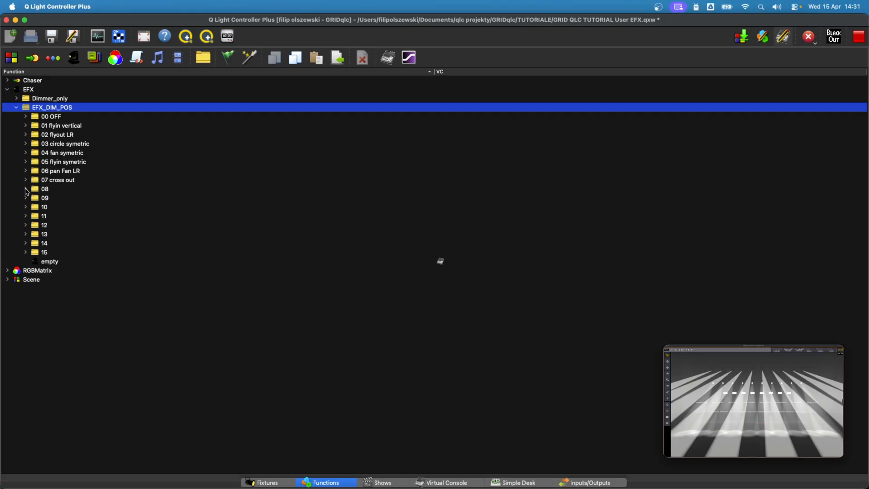
pyautogui.click(25, 189)
pyautogui.click(77, 200)
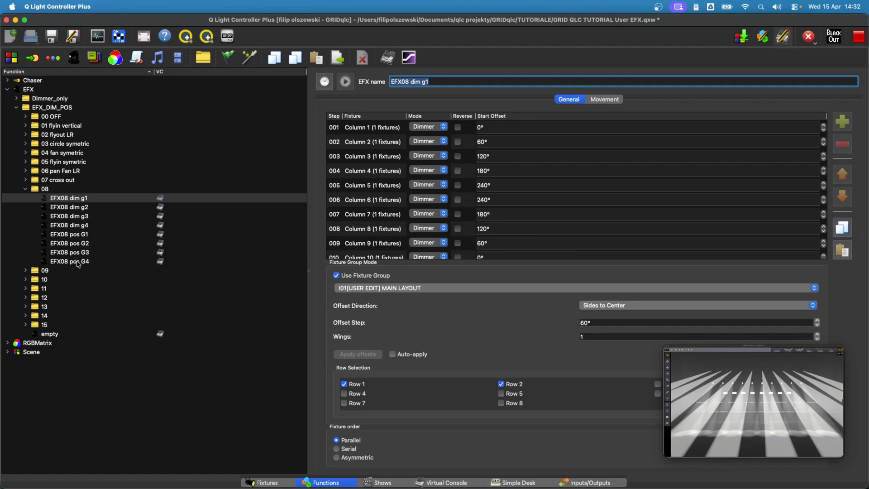
pyautogui.click(83, 237)
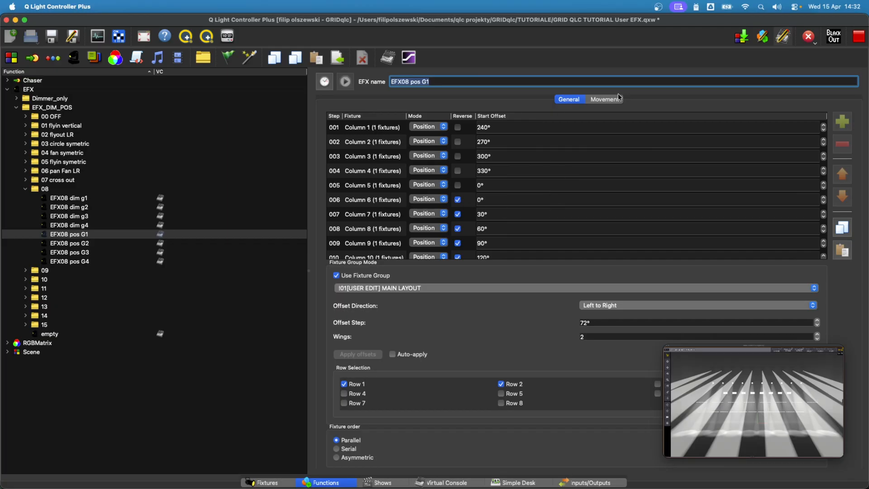
# Restart operate mode in the virtual console and run shifted effect 9 for all groups
pyautogui.click(453, 482)
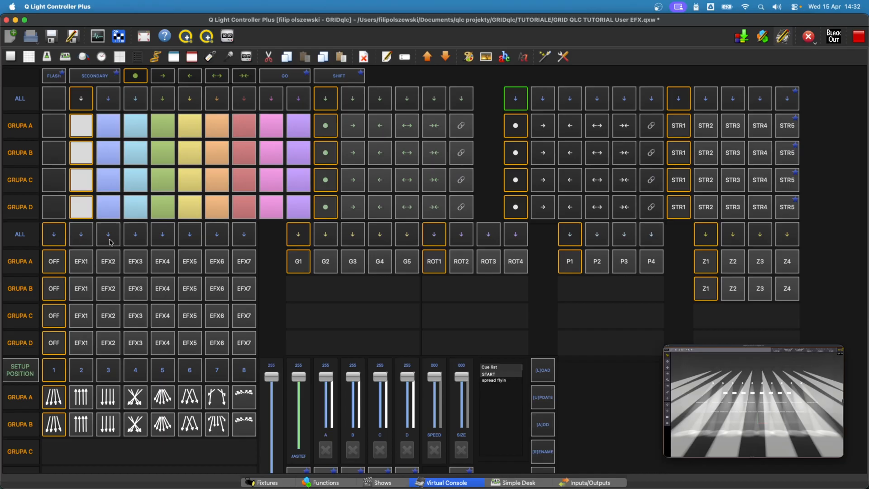
pyautogui.click(858, 36)
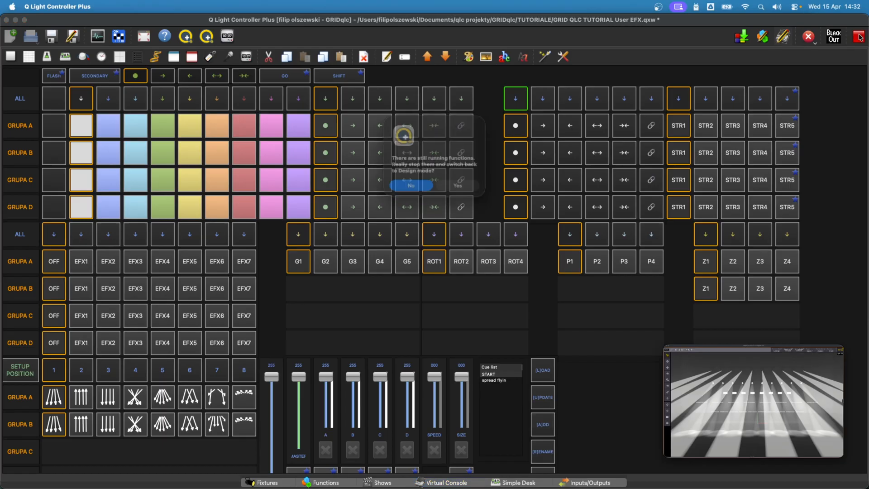
pyautogui.click(451, 194)
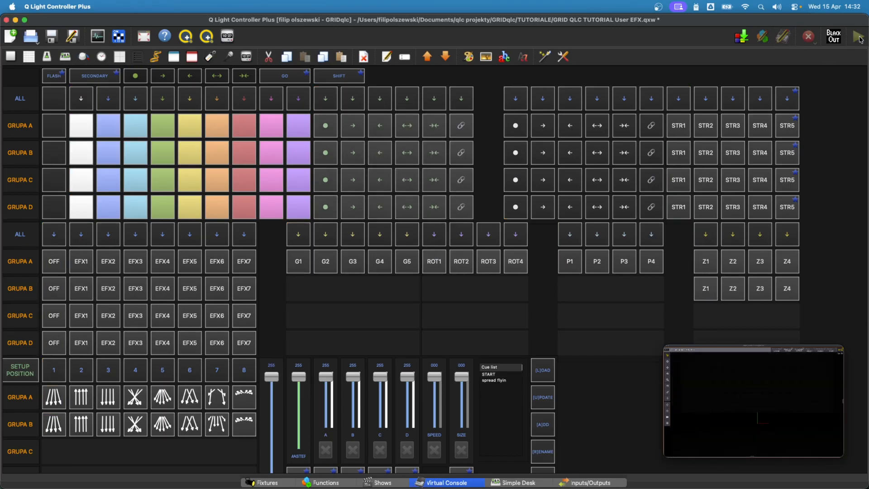
pyautogui.click(859, 37)
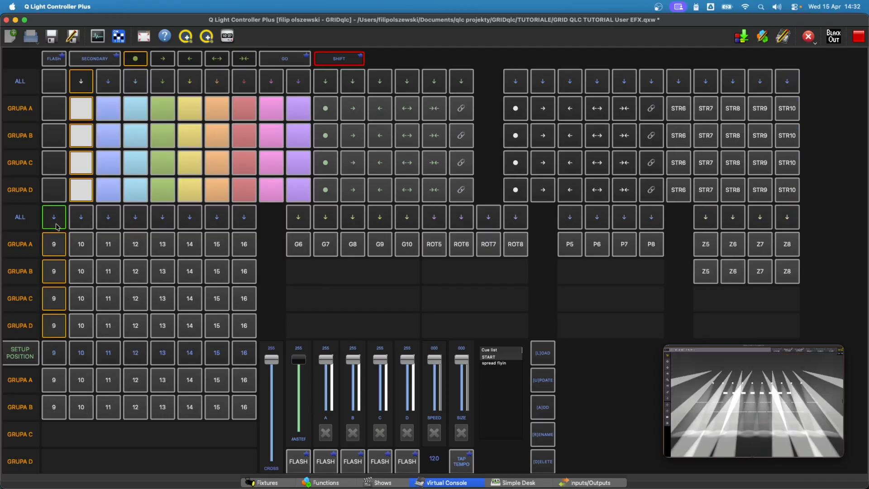
pyautogui.press('shift')
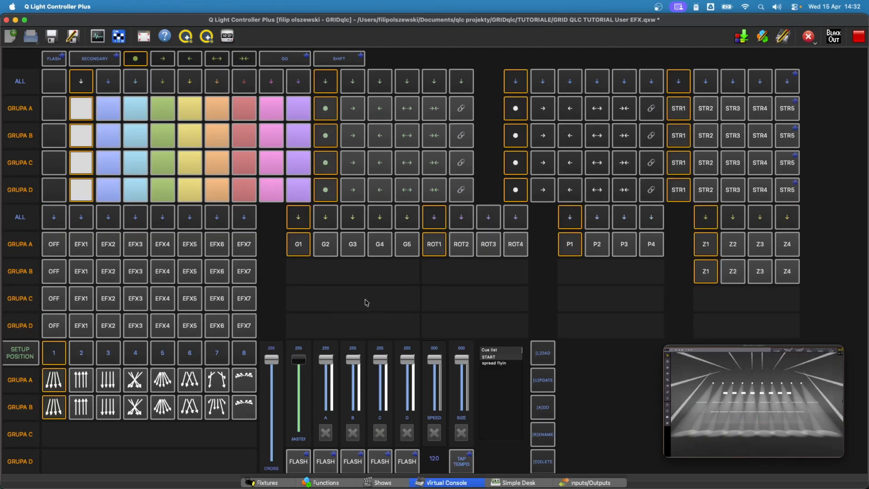
pyautogui.moveTo(735, 378)
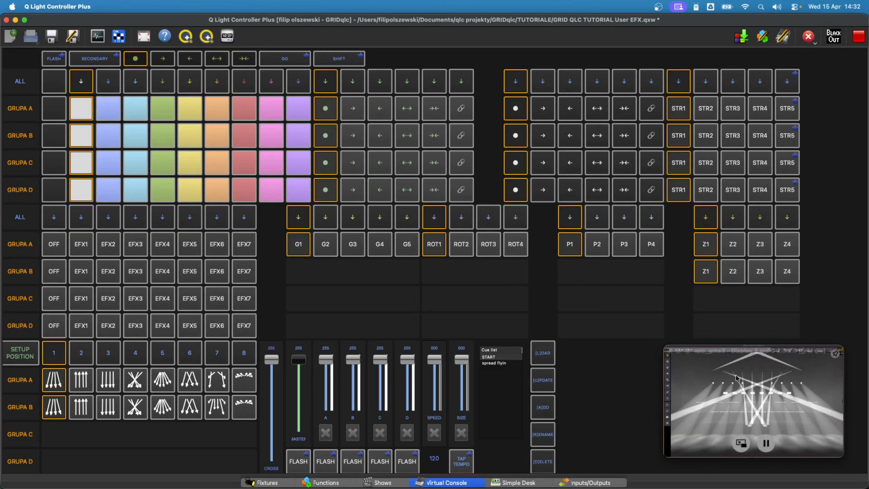
# Set EFX08 pos G1's offset step to 0° and apply the offsets to all fixture columns
pyautogui.click(333, 479)
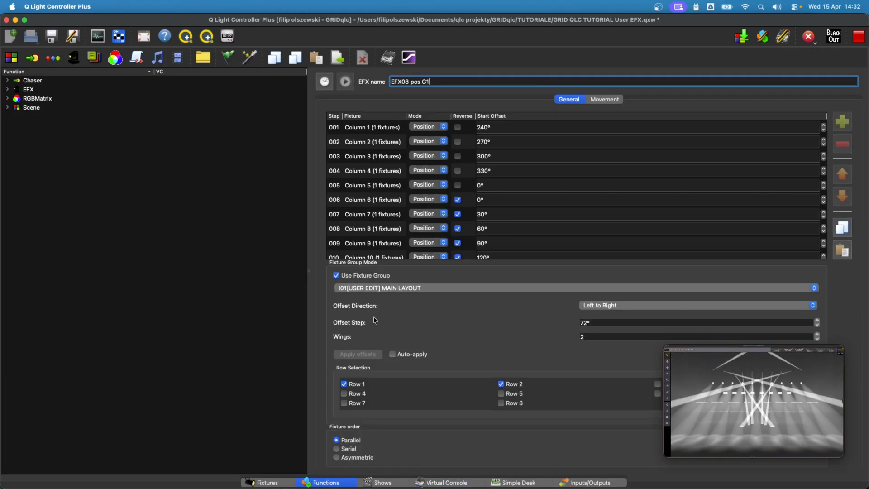
pyautogui.doubleClick(589, 320)
pyautogui.write('00')
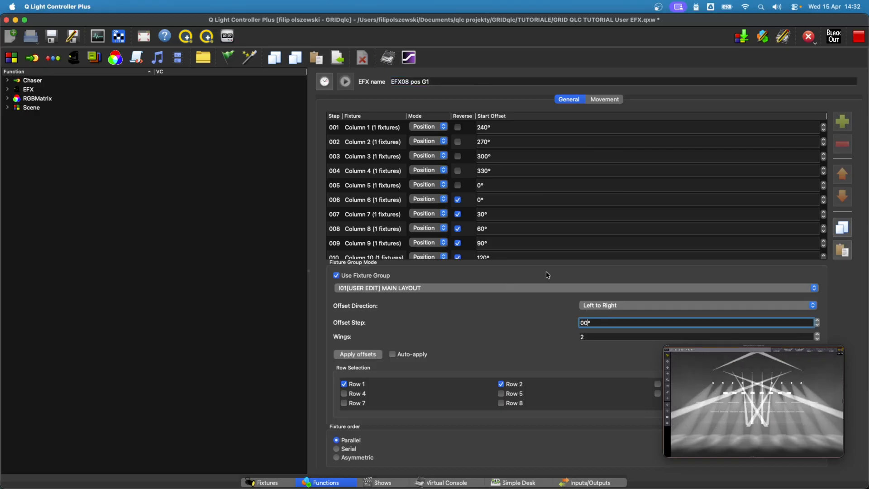
pyautogui.click(356, 351)
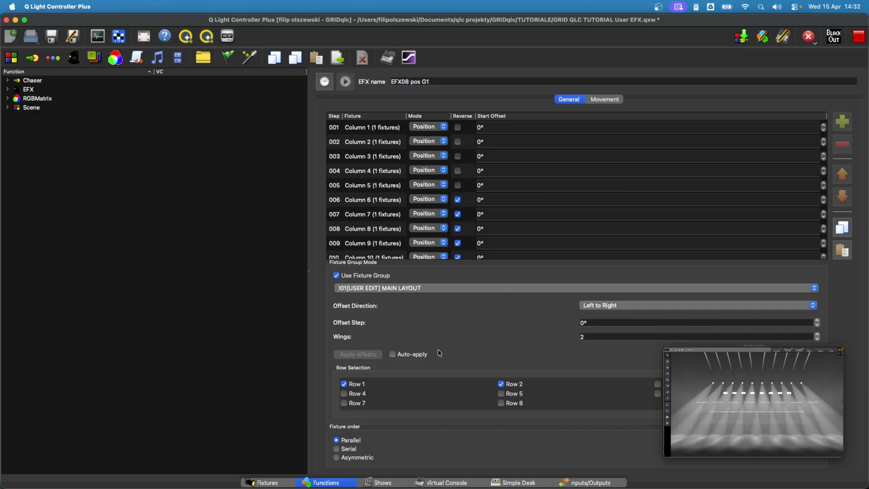
# Change the movement pattern of EFX08 pos G1 to DimmerWave and set its wave width to 0°
pyautogui.click(603, 101)
pyautogui.click(737, 123)
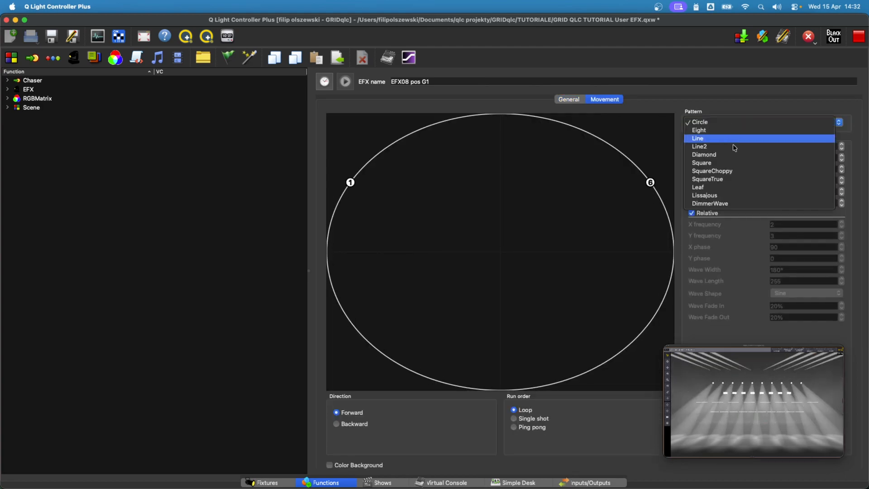
pyautogui.click(720, 204)
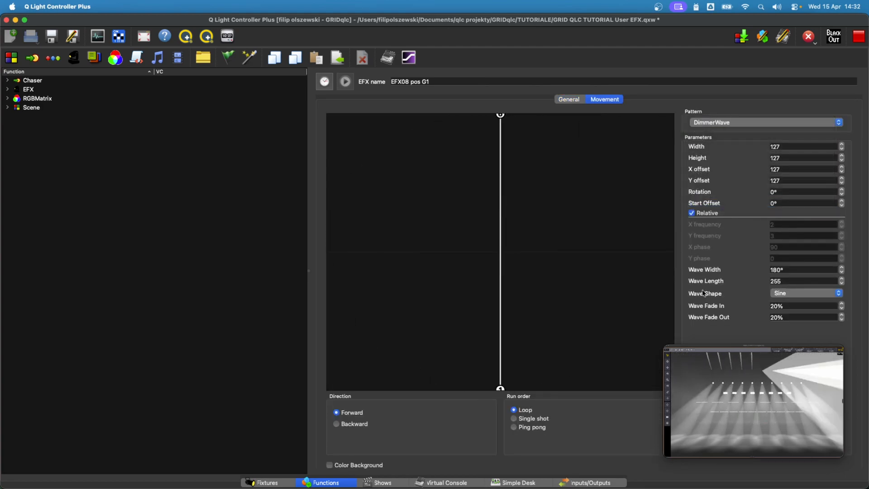
pyautogui.doubleClick(792, 267)
pyautogui.write('0')
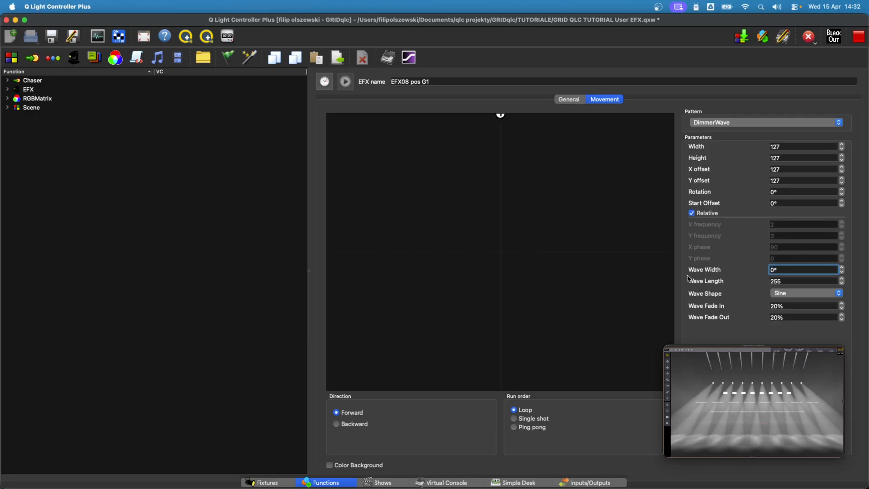
pyautogui.click(682, 282)
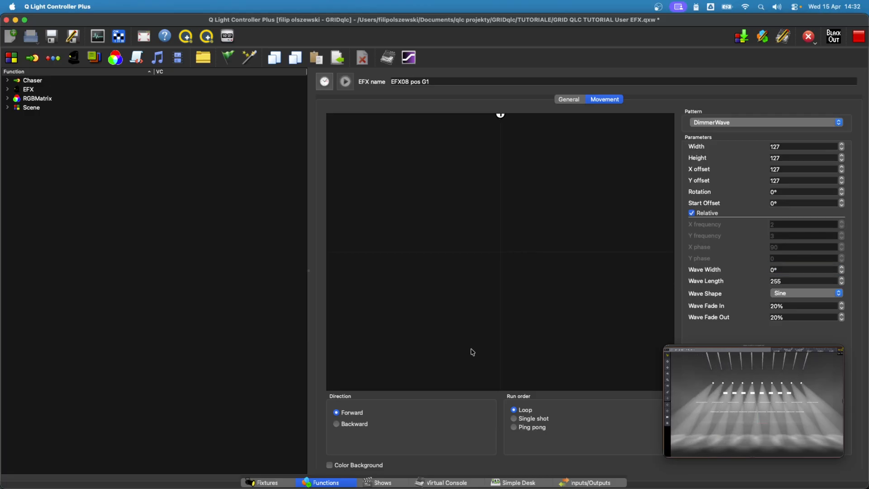
# Turn off Reverse for fixture columns 6 through 10 of EFX08 pos G1
pyautogui.click(568, 96)
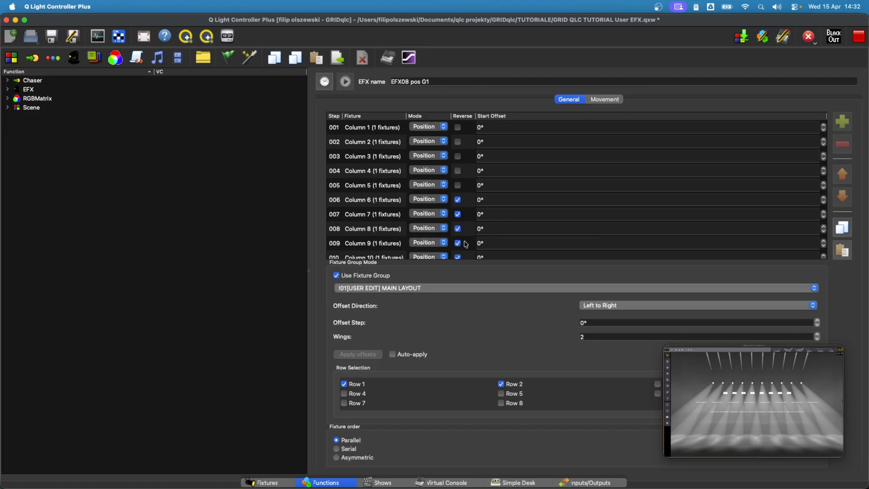
pyautogui.scroll(-2, 466, 244)
pyautogui.scroll(1, 466, 244)
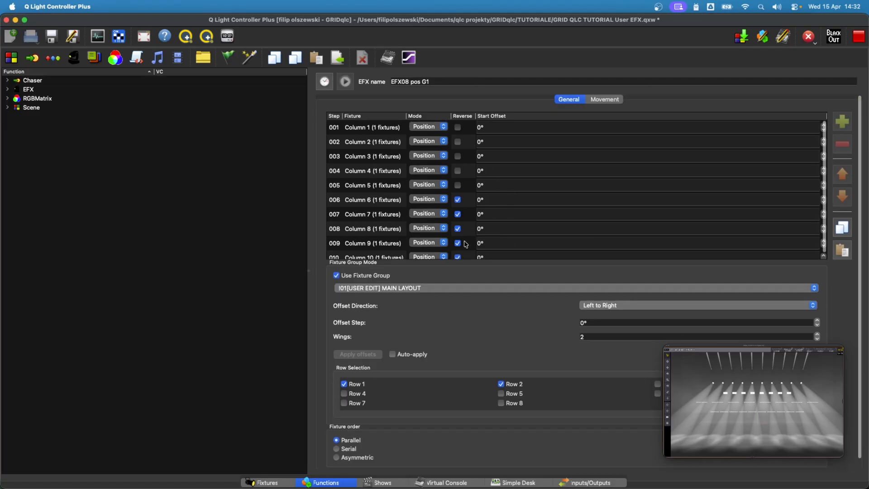
pyautogui.click(458, 199)
pyautogui.click(458, 214)
pyautogui.click(458, 229)
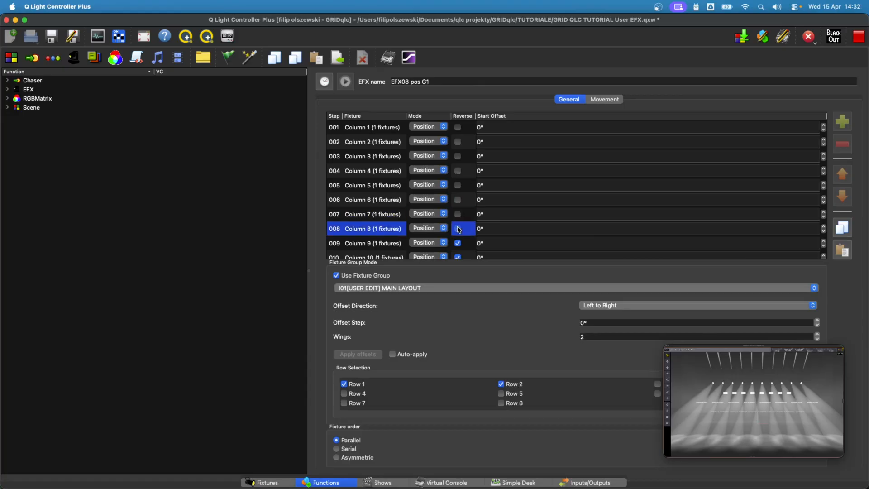
pyautogui.click(458, 257)
# Apply fixture offsets with a 72° offset step, 1 wing and the Center to Sides direction
pyautogui.click(584, 323)
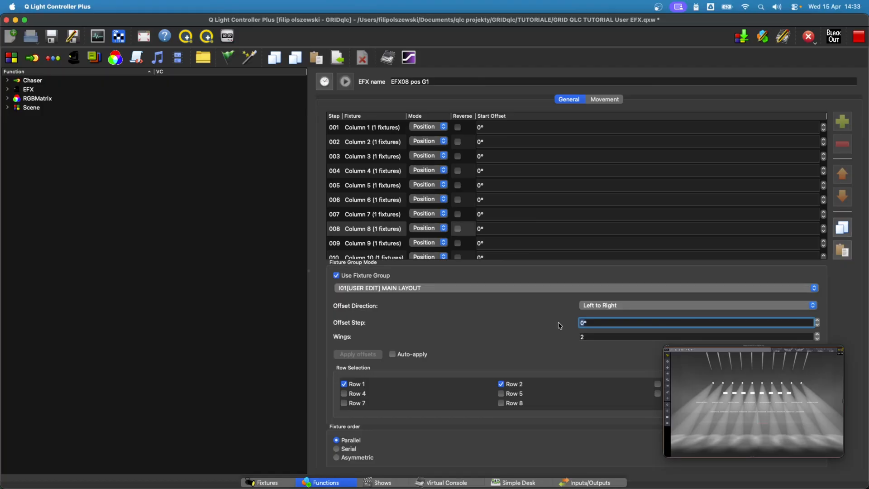
pyautogui.write('72')
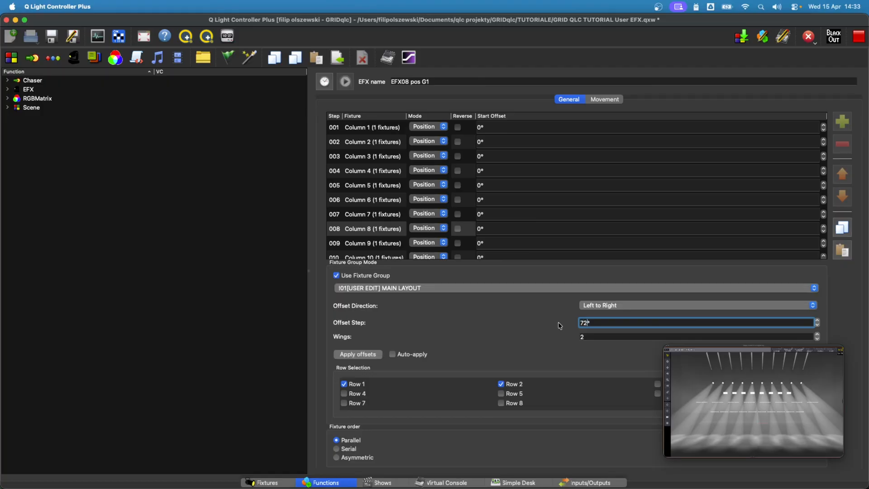
pyautogui.press('Tab')
pyautogui.write('1')
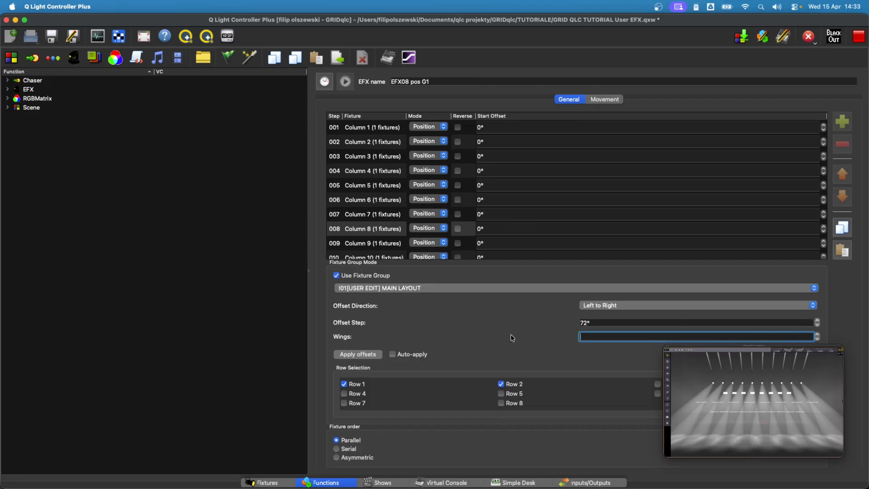
pyautogui.press('Tab')
pyautogui.click(600, 302)
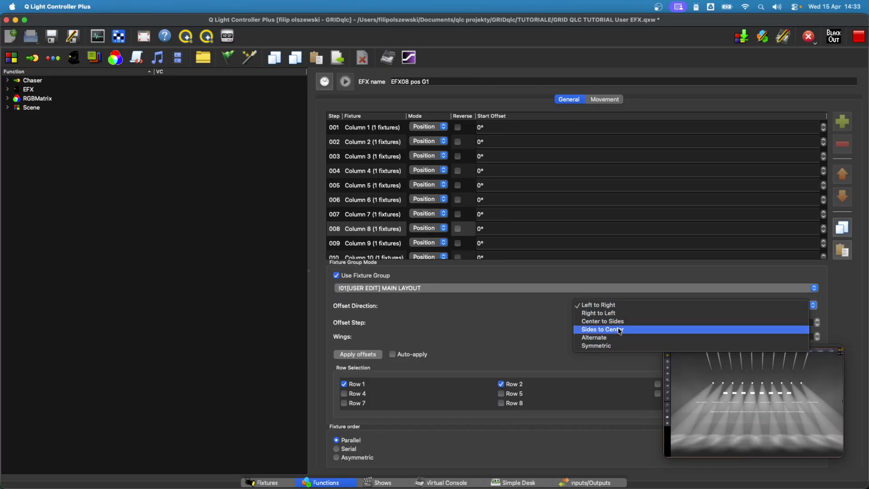
pyautogui.click(618, 329)
pyautogui.click(617, 308)
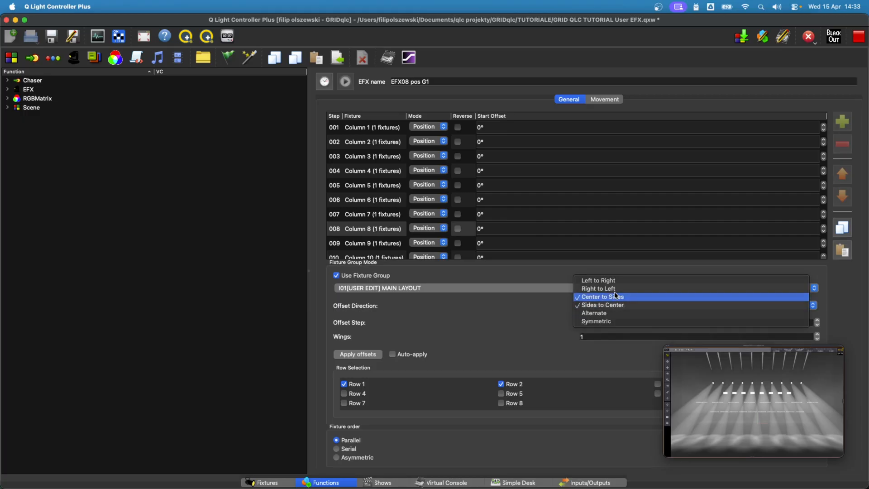
pyautogui.click(614, 297)
pyautogui.click(366, 354)
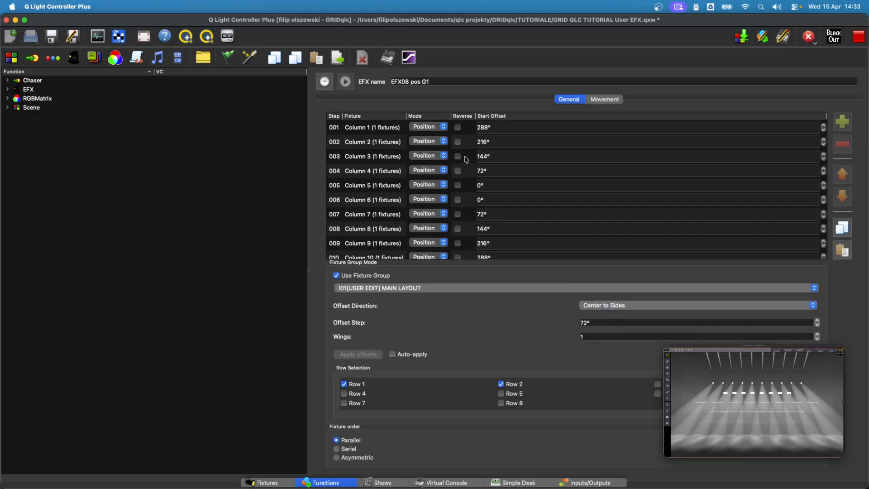
# Review the movement patterns available for EFX08 pos G1
pyautogui.click(608, 98)
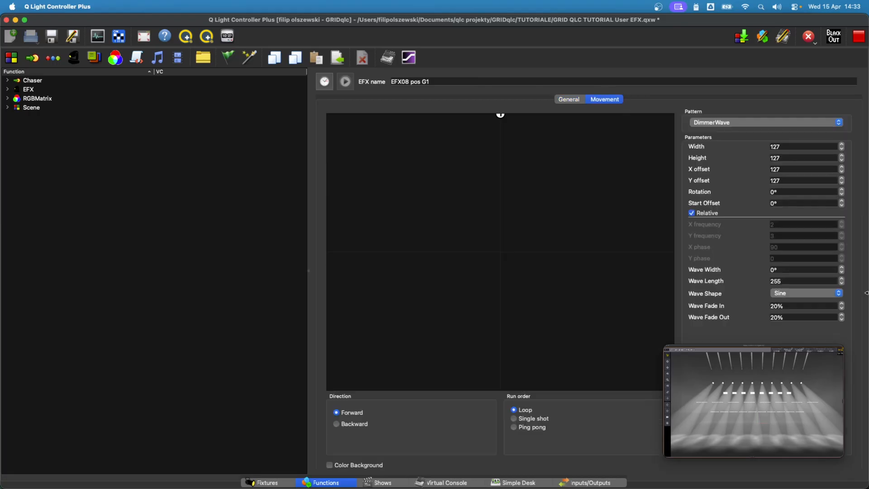
pyautogui.click(733, 124)
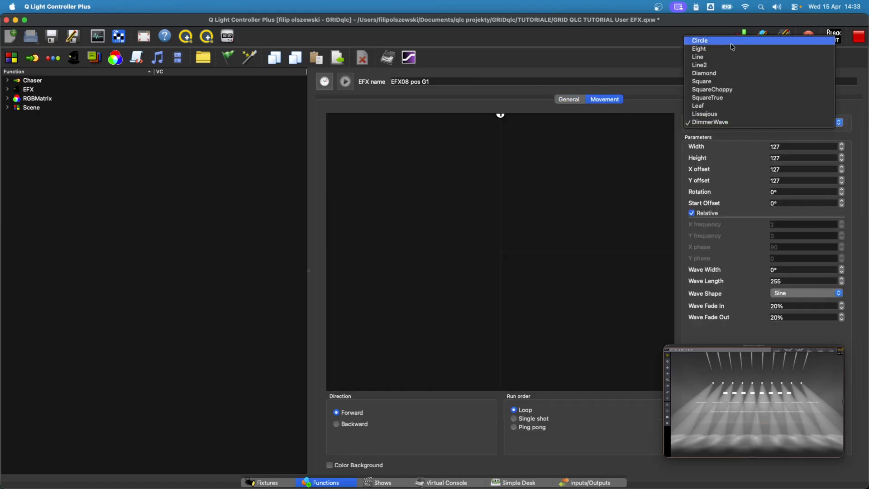
pyautogui.click(722, 143)
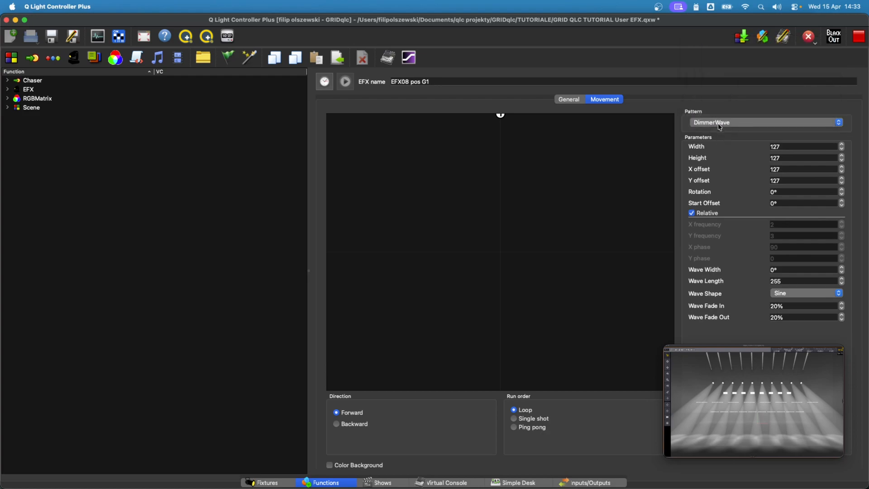
pyautogui.click(721, 124)
pyautogui.click(716, 124)
pyautogui.click(745, 123)
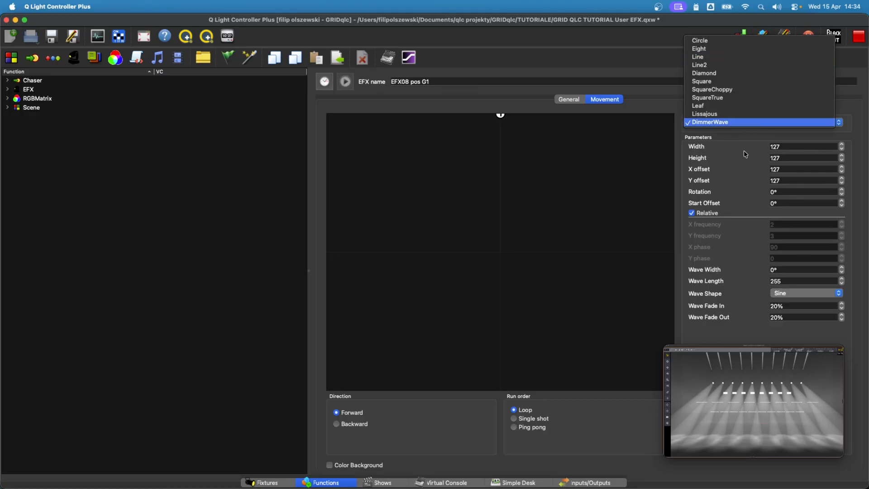
pyautogui.click(743, 122)
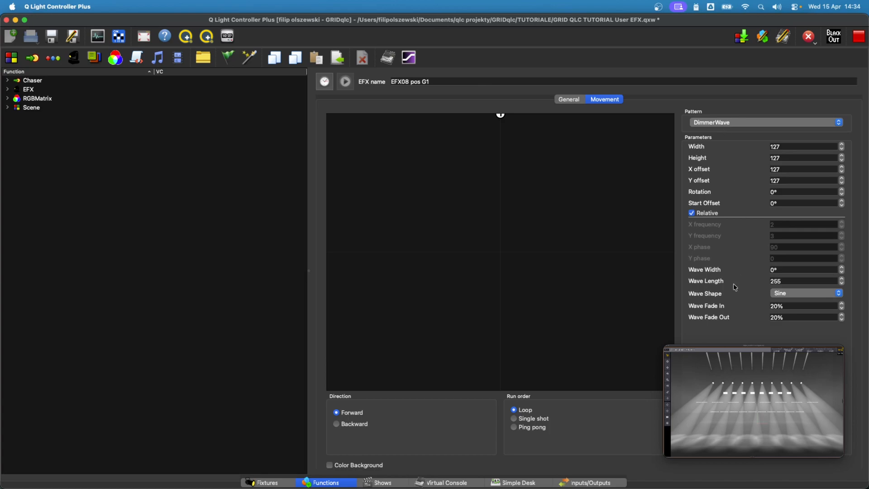
# Set the wave width of the DimmerWave movement to 72°
pyautogui.click(772, 269)
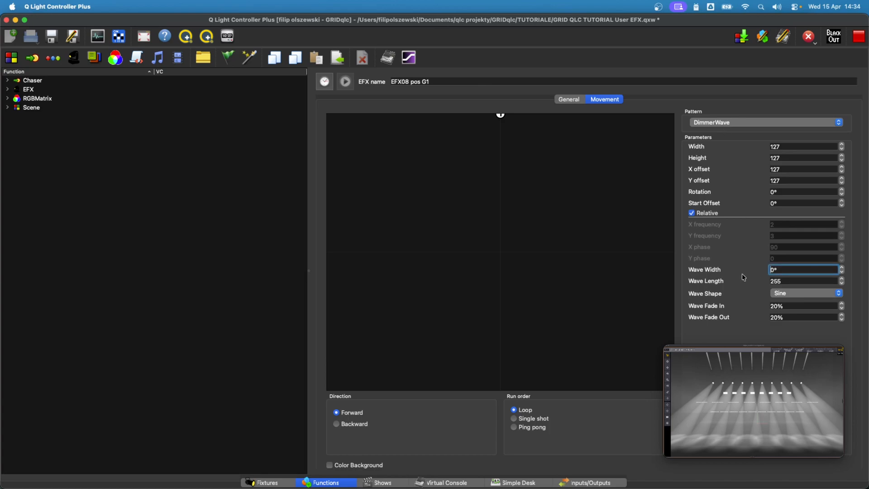
pyautogui.press('BackSpace')
pyautogui.write('72')
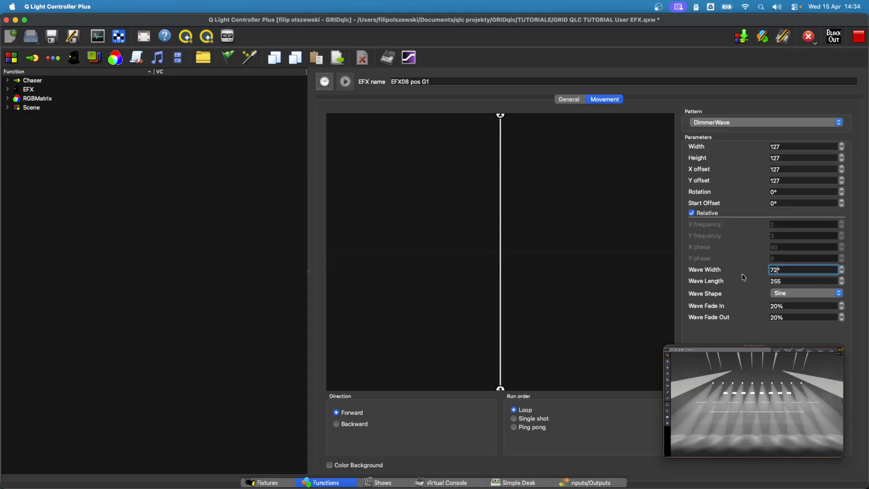
# Try a 36° wave width for the DimmerWave movement, returning it to 72°
pyautogui.press('BackSpace')
pyautogui.press('BackSpace')
pyautogui.write('36')
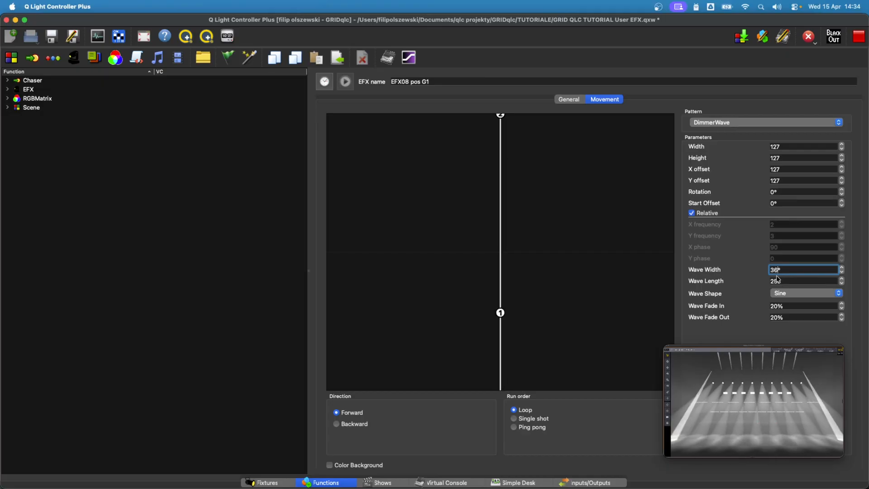
pyautogui.press('BackSpace')
pyautogui.press('BackSpace')
pyautogui.write('72')
pyautogui.press('Return')
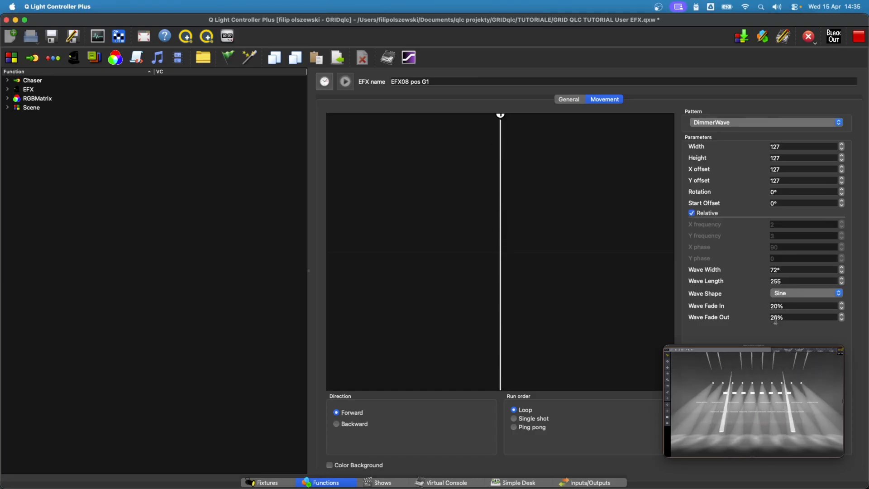
# Set the DimmerWave movement's Wave Fade In to 0% and Wave Fade Out to 100%
pyautogui.moveTo(778, 317); pyautogui.dragTo(727, 317)
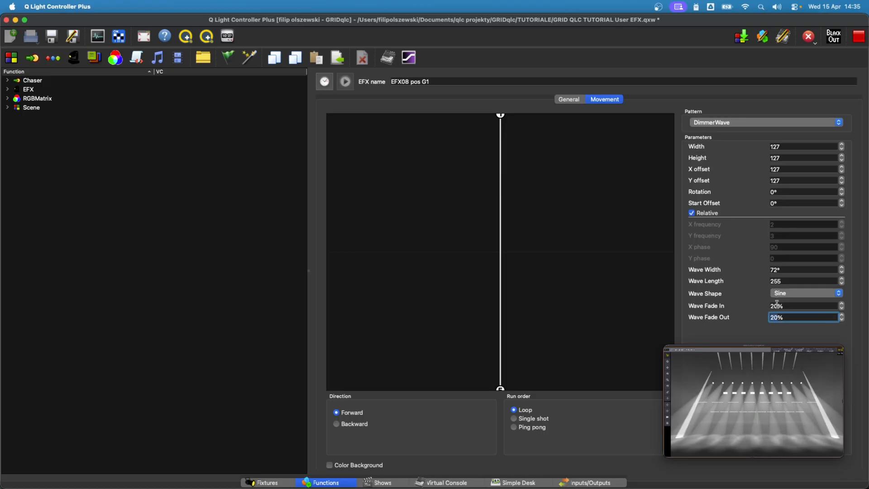
pyautogui.moveTo(779, 306); pyautogui.dragTo(753, 305)
pyautogui.write('0')
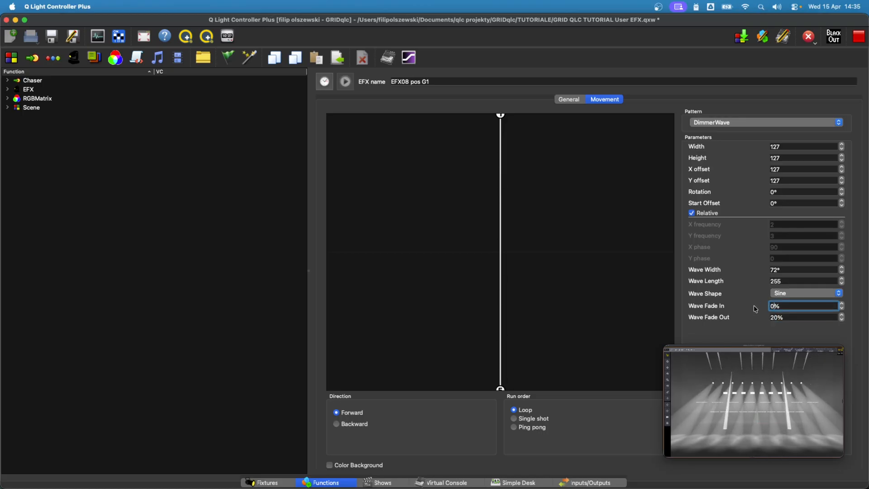
pyautogui.click(777, 317)
pyautogui.moveTo(777, 318); pyautogui.dragTo(766, 317)
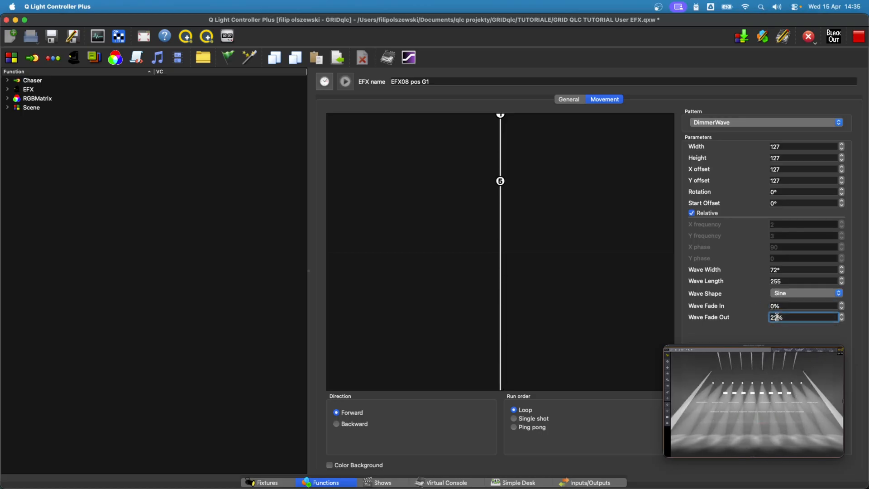
pyautogui.write('100')
pyautogui.click(750, 320)
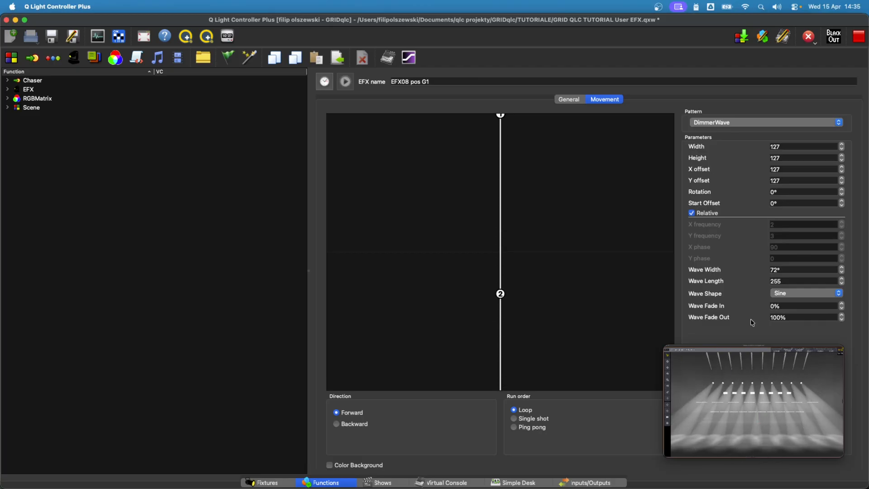
# Set the wave width of EFX08 pos G1 to 180°
pyautogui.moveTo(742, 398)
pyautogui.doubleClick(775, 270)
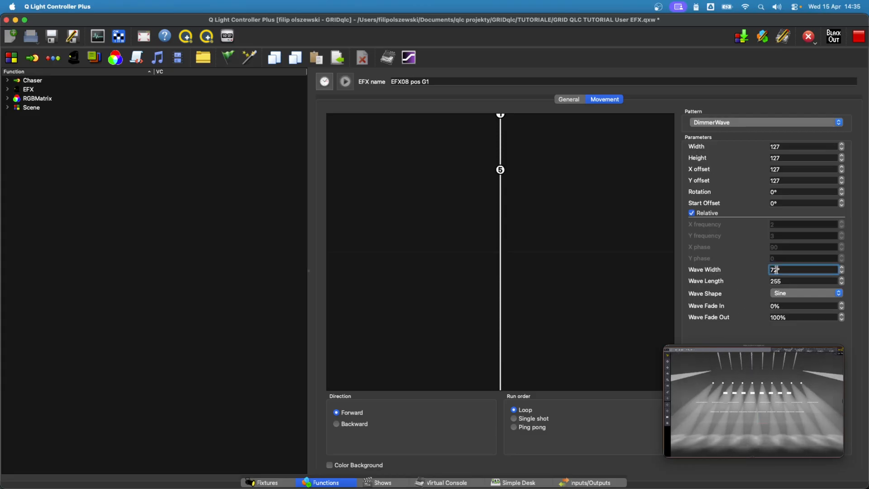
pyautogui.write('180')
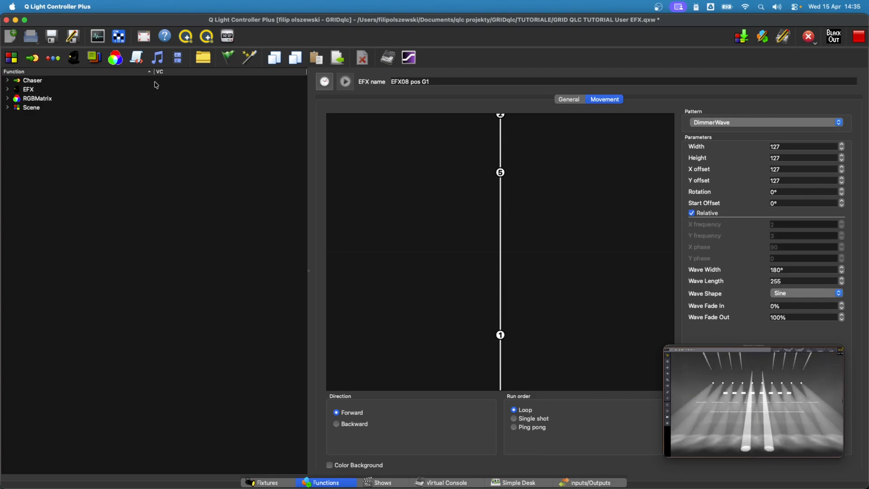
# Find EFX08 pos G1 in folder 08 of EFX_DIM_POS and copy all of its EFX settings
pyautogui.click(8, 90)
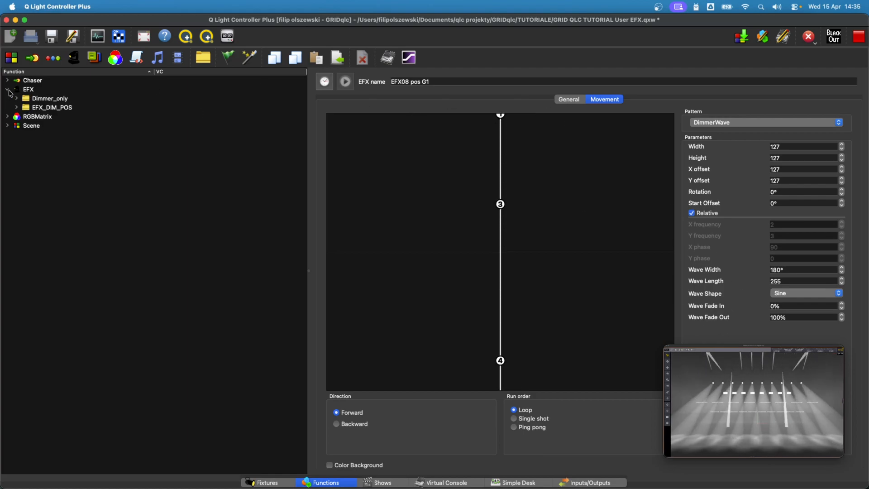
pyautogui.click(16, 98)
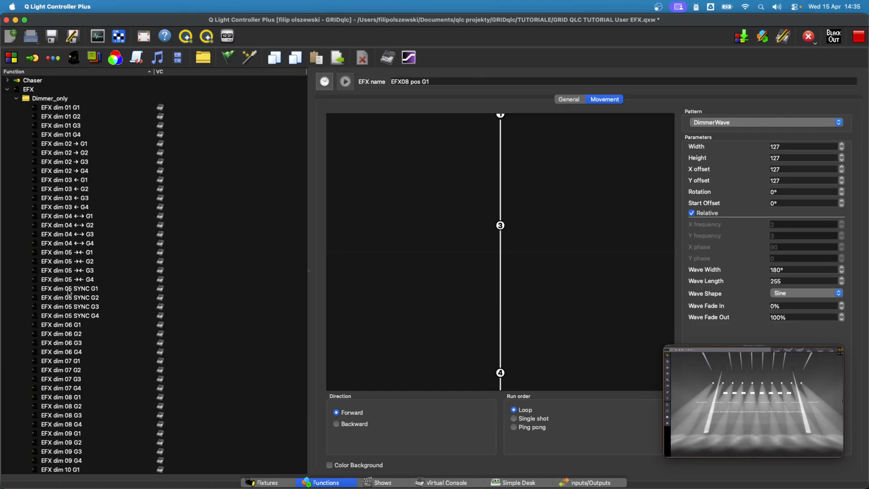
pyautogui.click(17, 98)
pyautogui.click(16, 108)
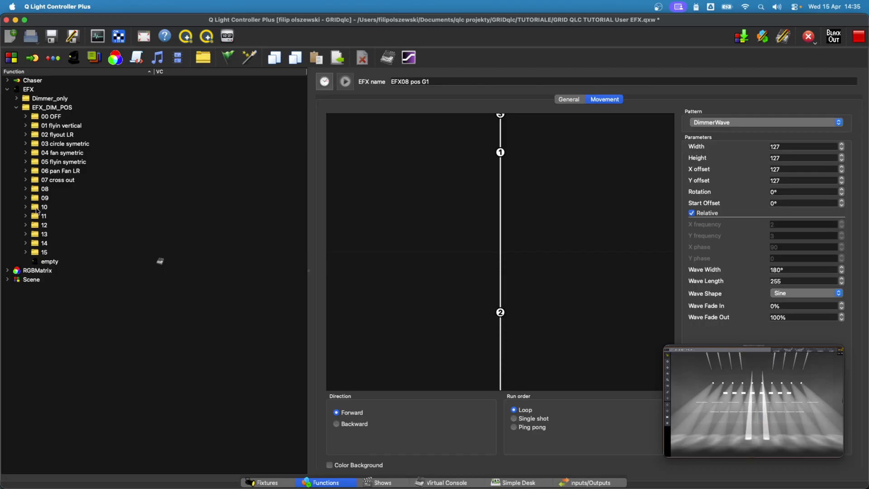
pyautogui.click(26, 189)
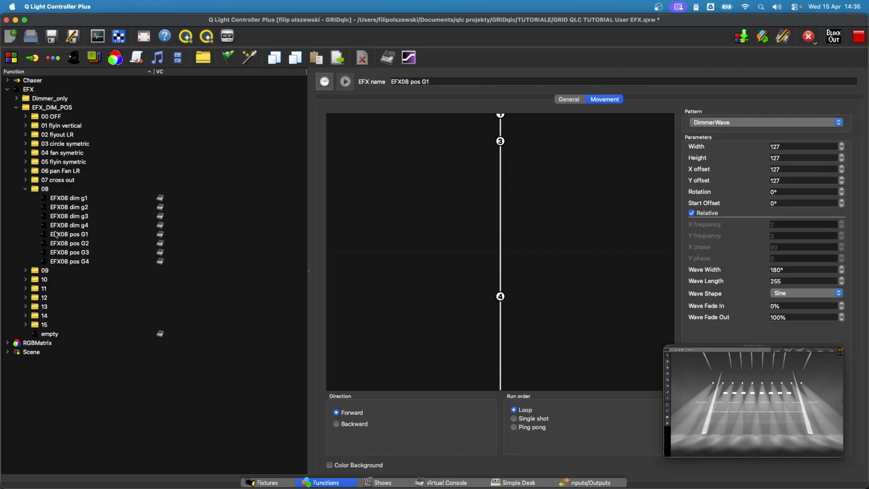
pyautogui.click(90, 199)
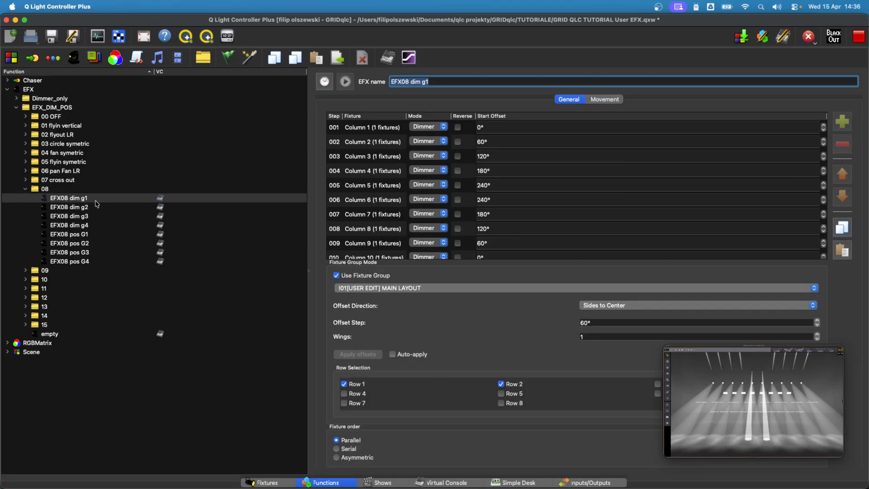
pyautogui.click(91, 234)
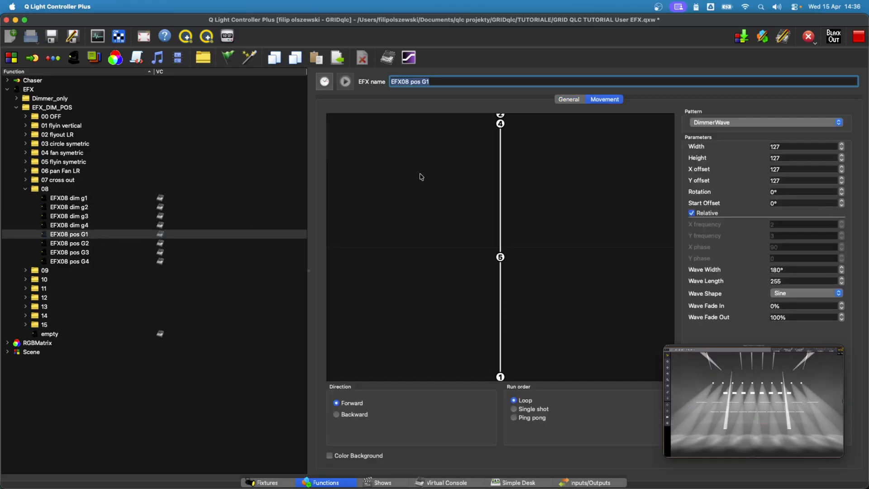
pyautogui.click(570, 100)
pyautogui.click(842, 228)
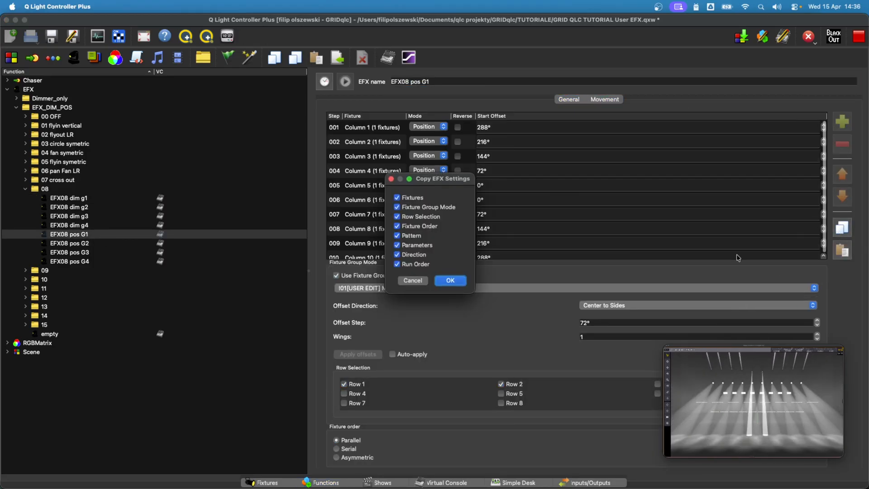
pyautogui.click(453, 281)
# Paste the copied settings onto EFX08 pos G1 through pos G4 and open EFX08 dim g1
pyautogui.keyDown('shift'); pyautogui.click(86, 260); pyautogui.keyUp('shift')
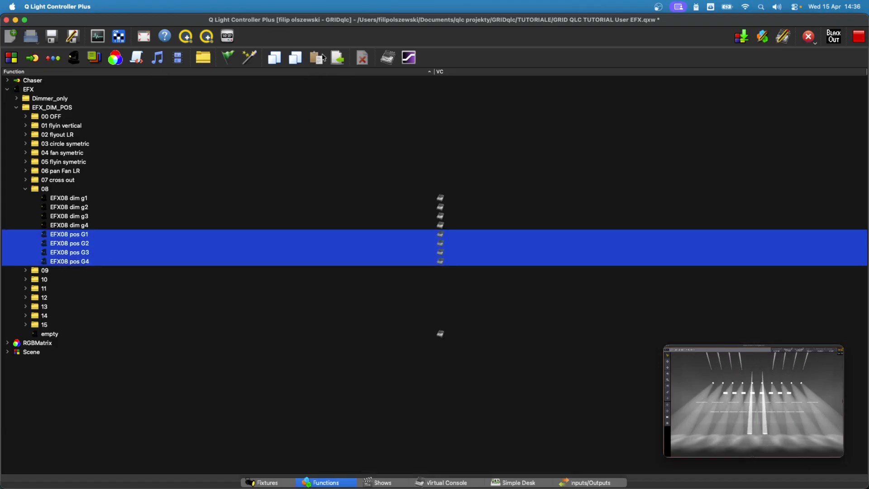
pyautogui.click(82, 227)
pyautogui.click(69, 198)
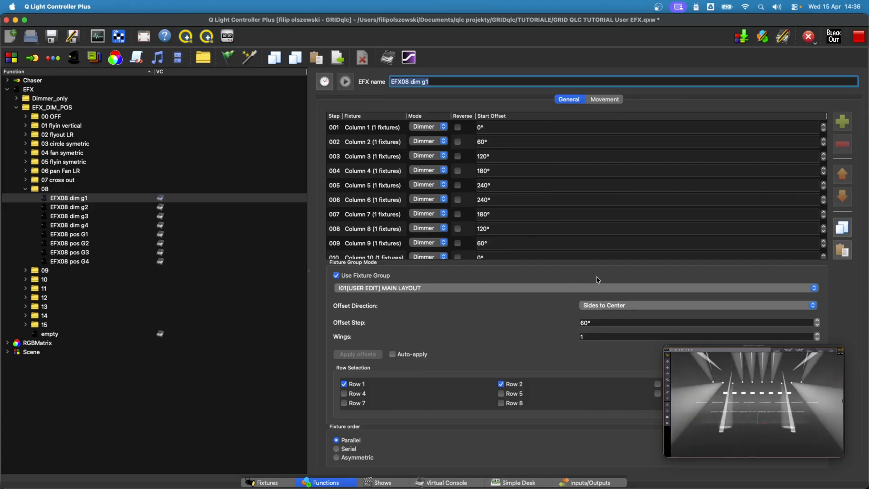
# Lower the group B, C and D faders to 0 in the Virtual Console, keeping only group A lit
pyautogui.click(447, 482)
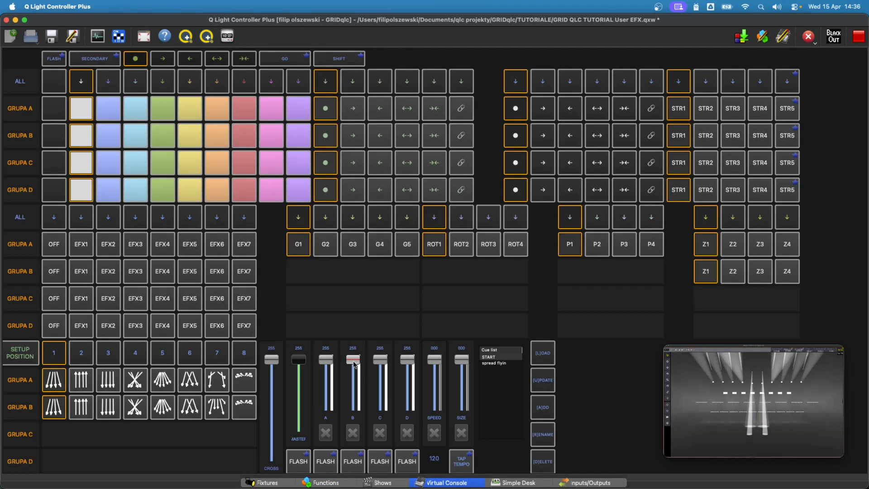
pyautogui.moveTo(354, 364); pyautogui.dragTo(354, 407)
pyautogui.moveTo(380, 360); pyautogui.dragTo(380, 408)
pyautogui.moveTo(407, 360); pyautogui.dragTo(407, 407)
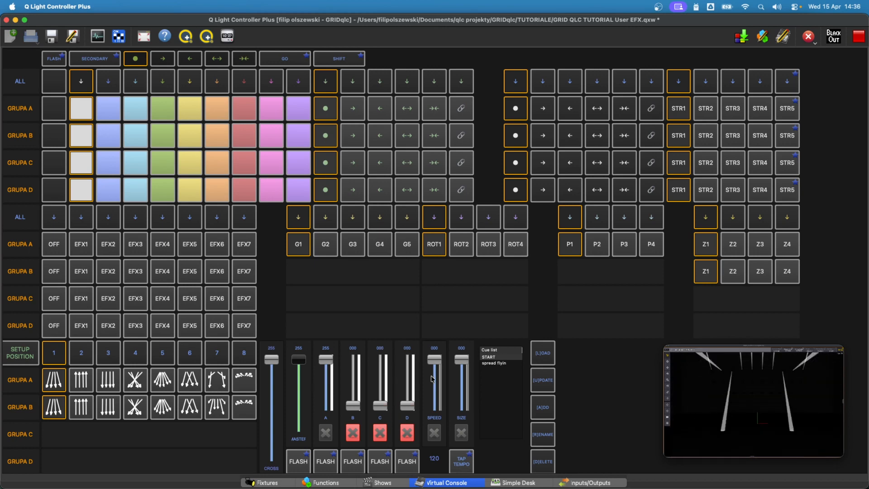
# Take over the Size fader at 0 and set the Speed fader to about 123
pyautogui.moveTo(432, 379); pyautogui.dragTo(435, 406)
pyautogui.moveTo(462, 360)
pyautogui.mouseDown()
pyautogui.moveTo(461, 406)
pyautogui.moveTo(461, 359)
pyautogui.mouseUp()
pyautogui.moveTo(434, 405); pyautogui.dragTo(434, 359)
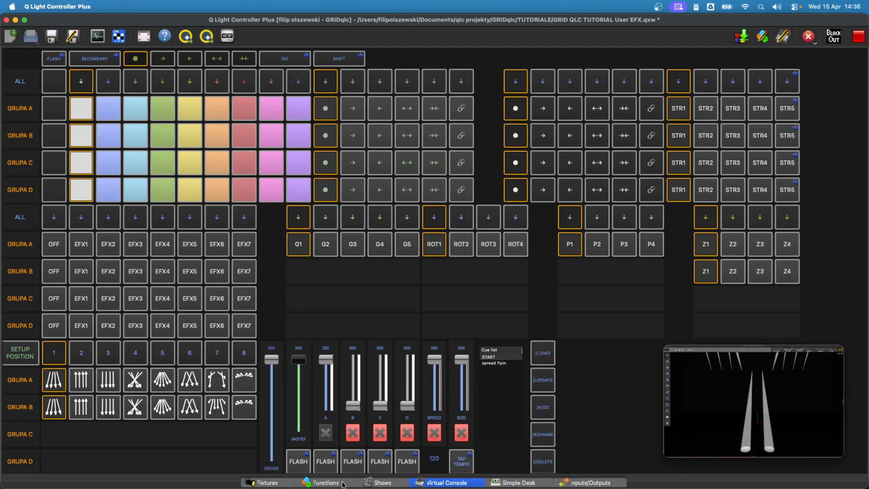
pyautogui.moveTo(440, 360); pyautogui.dragTo(441, 381)
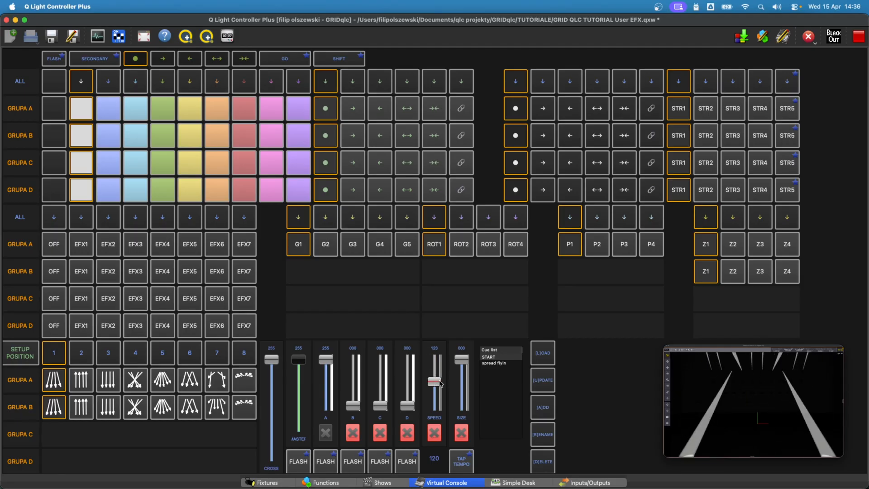
# Compare the fixture offset settings of EFX08 dim g1, EFX08 dim g2 and EFX08 pos G1 in folder 08
pyautogui.click(335, 483)
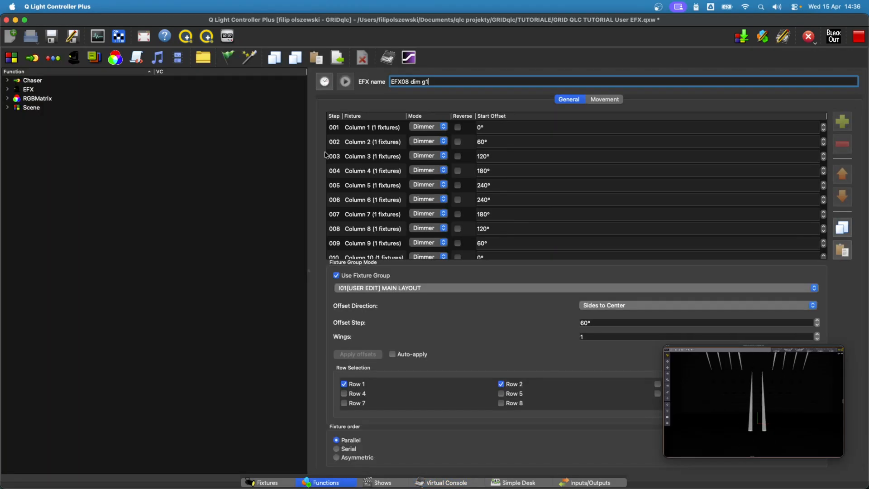
pyautogui.click(7, 90)
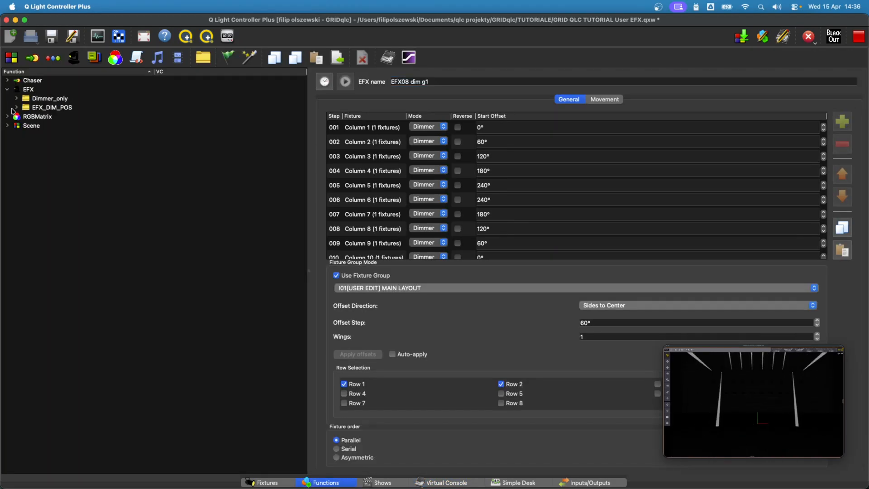
pyautogui.click(16, 108)
pyautogui.click(16, 108)
pyautogui.click(25, 190)
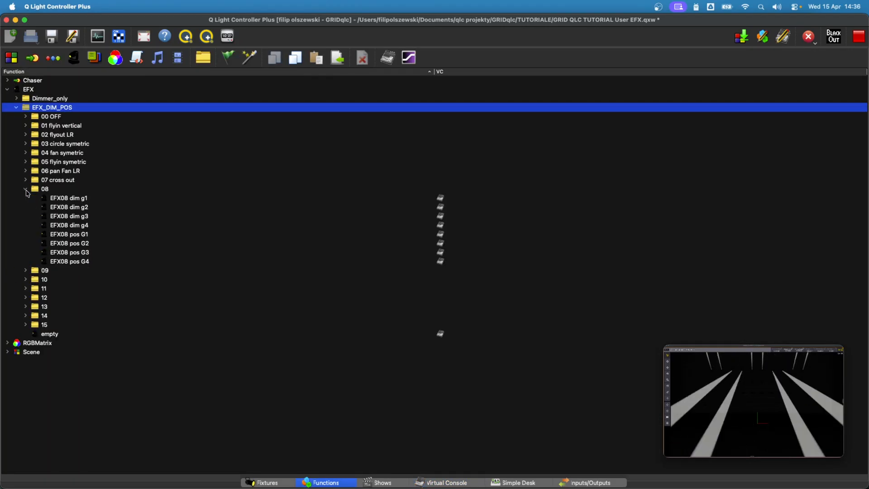
pyautogui.click(76, 200)
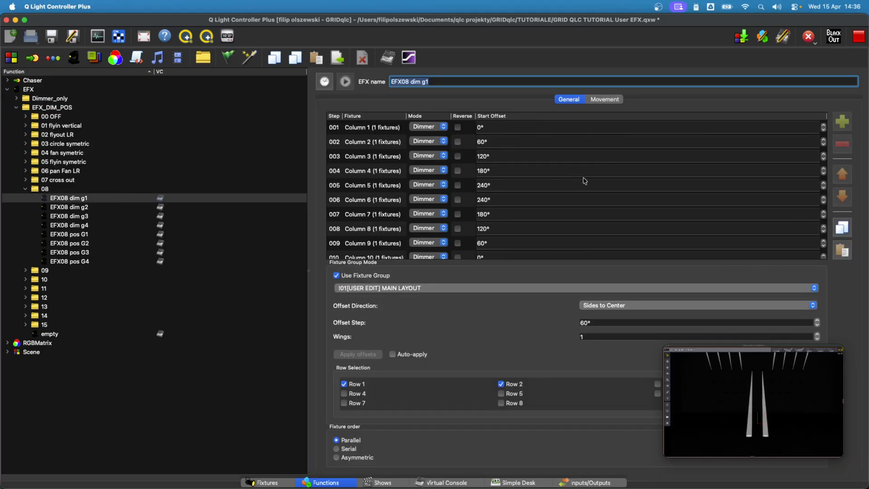
pyautogui.click(104, 208)
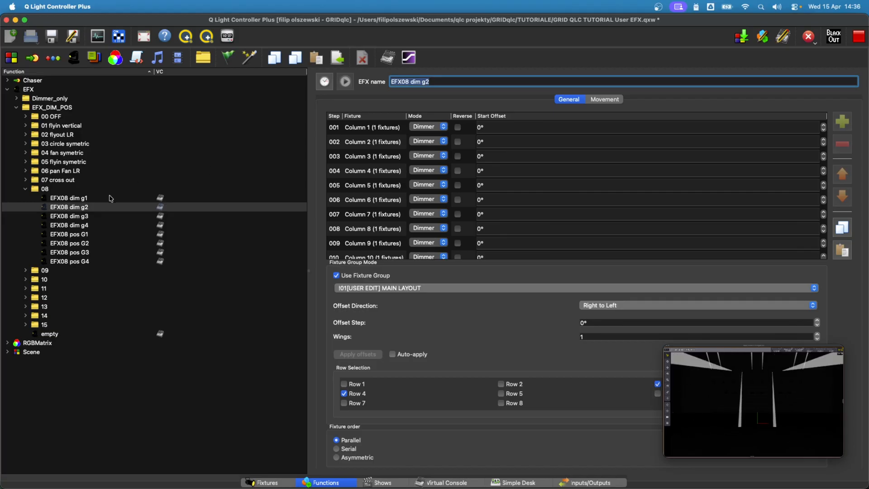
pyautogui.click(95, 236)
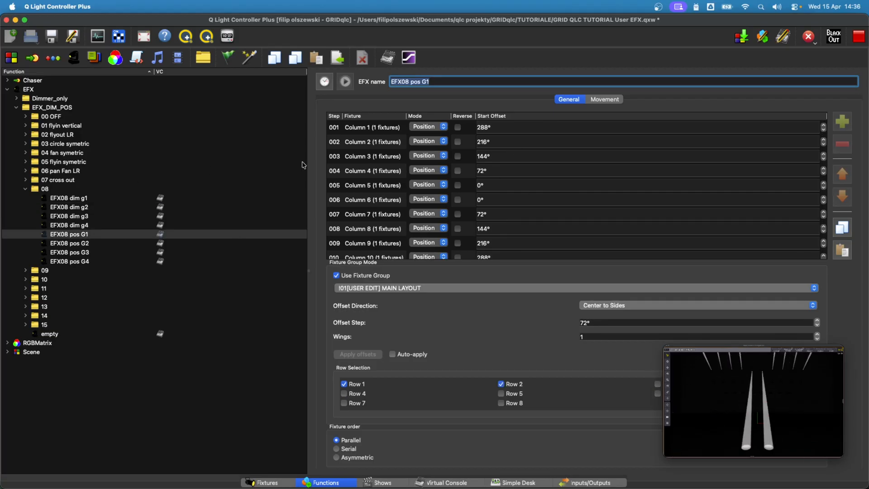
# Apply a 72° offset step with the Center to Sides direction to EFX08 dim g1 and show its movement settings
pyautogui.click(121, 199)
pyautogui.click(588, 322)
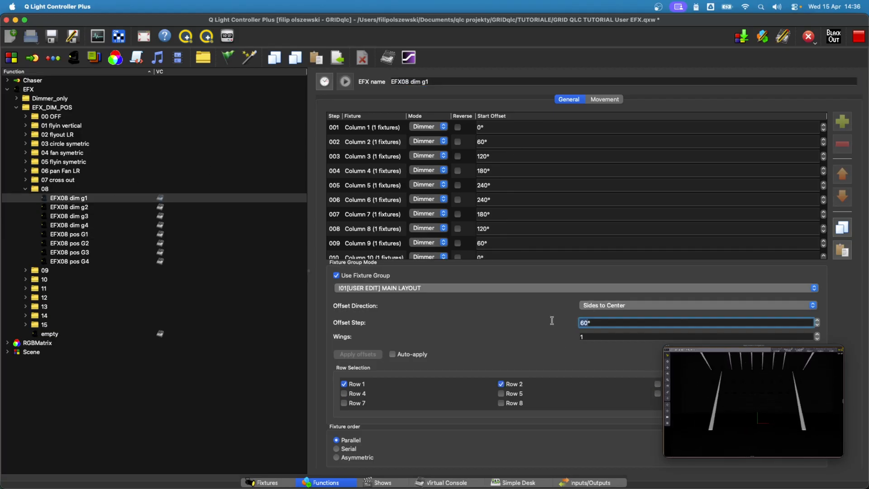
pyautogui.write('72')
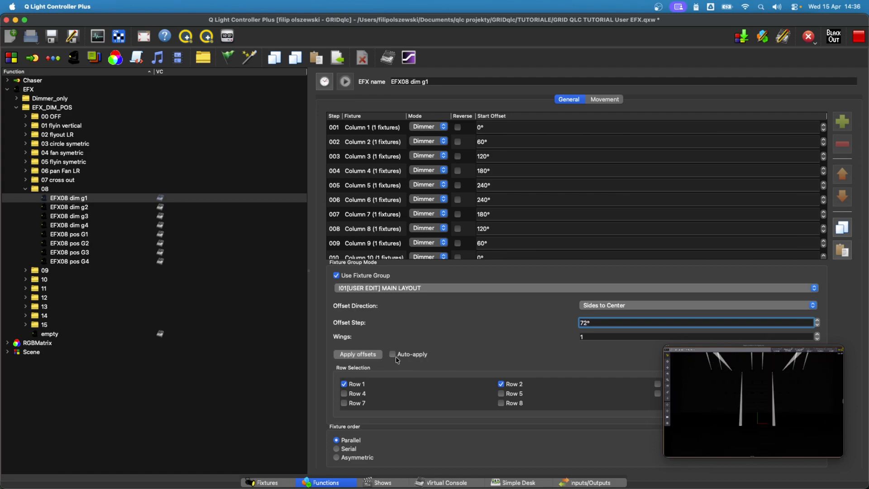
pyautogui.click(358, 354)
pyautogui.click(608, 310)
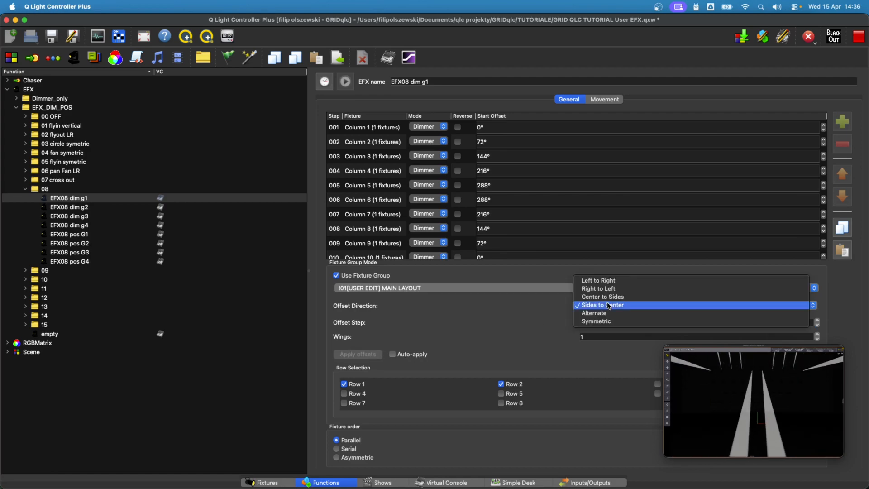
pyautogui.click(606, 295)
pyautogui.click(362, 353)
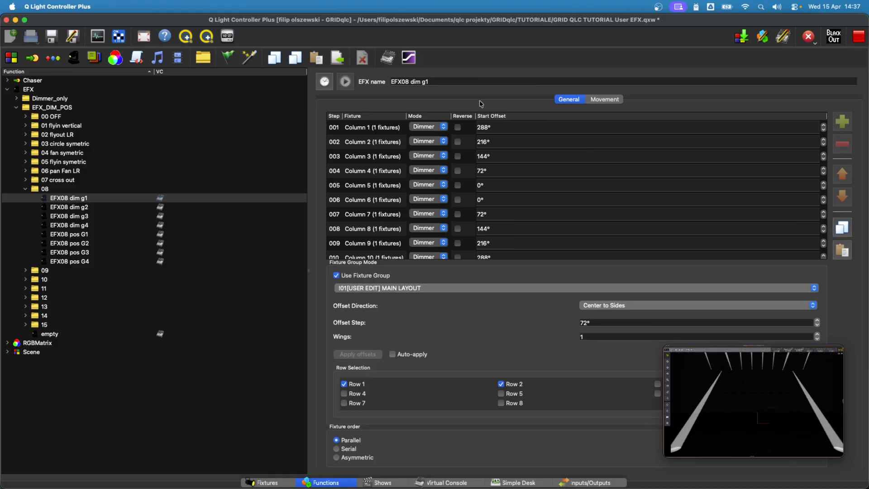
pyautogui.click(597, 99)
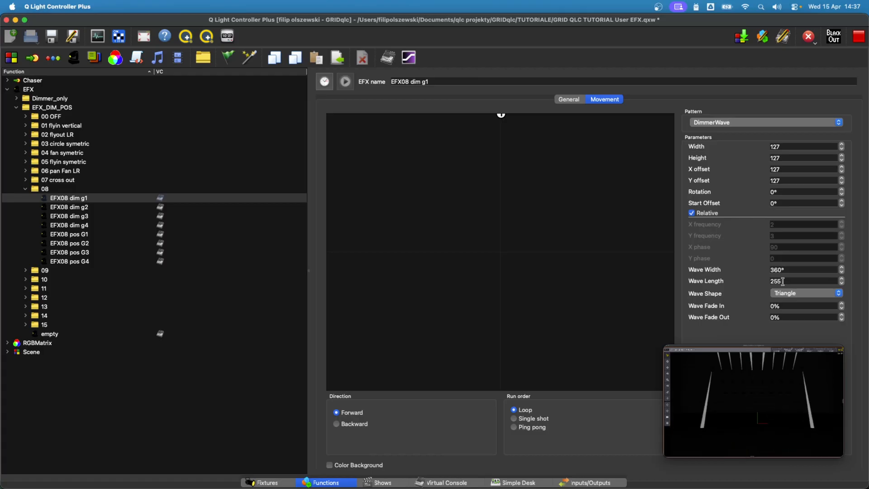
# Release the static dimmer state for all groups in the Virtual Console and activate the linked dimmer effect for all groups
pyautogui.click(446, 482)
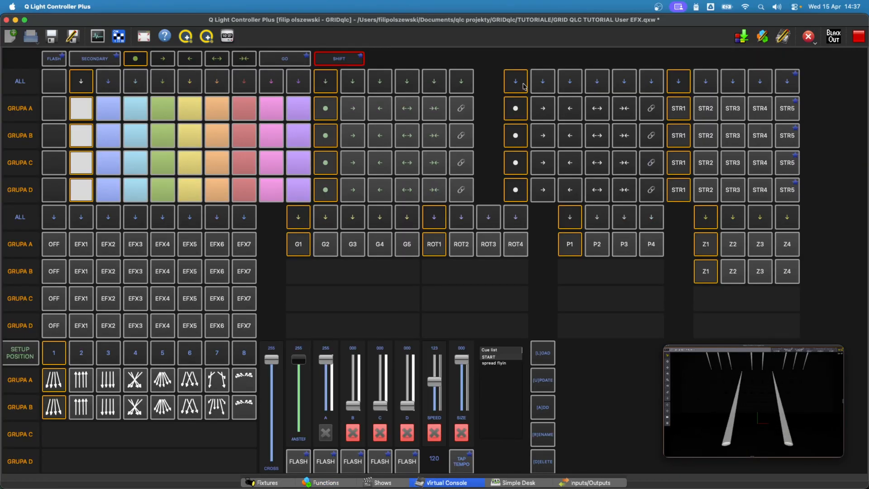
pyautogui.click(516, 82)
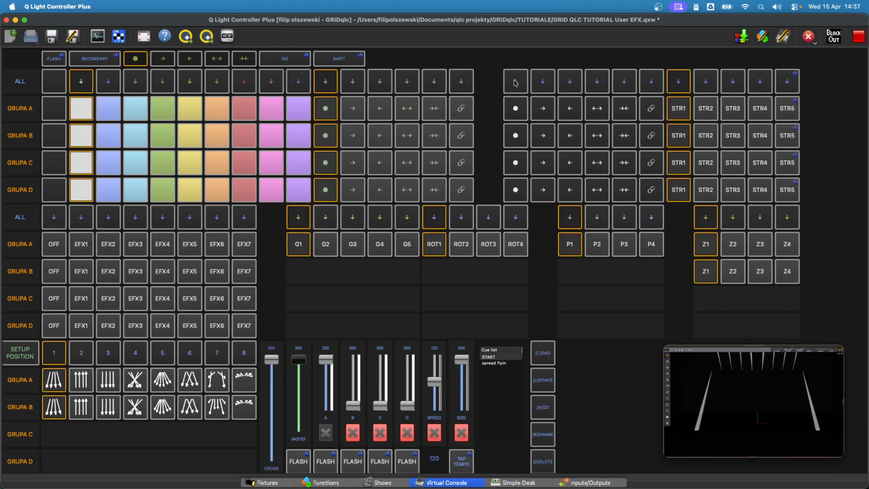
pyautogui.click(656, 88)
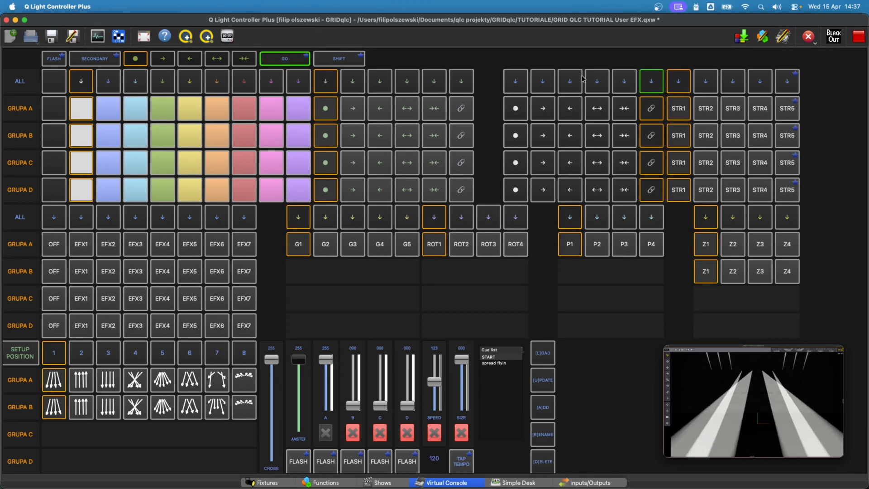
# Try a Wave Width of 180° for EFX08 dim g1 and settle on 90°
pyautogui.click(350, 479)
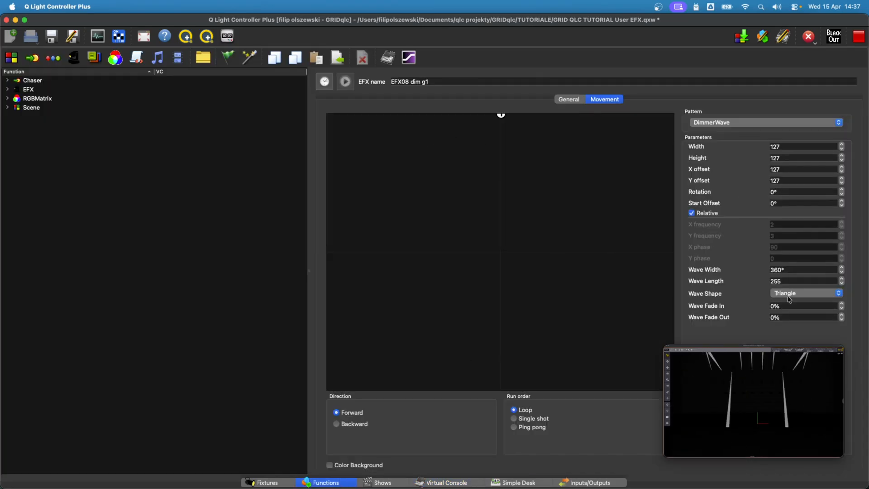
pyautogui.doubleClick(783, 270)
pyautogui.write('180')
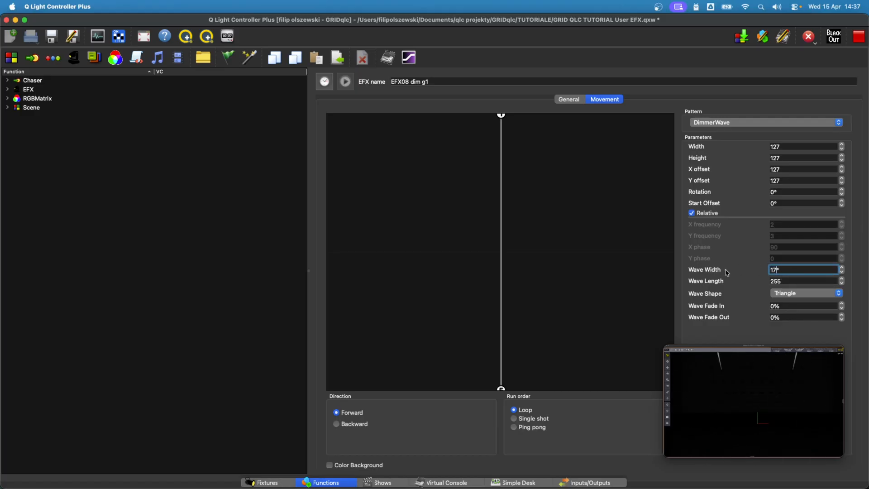
pyautogui.press('Return')
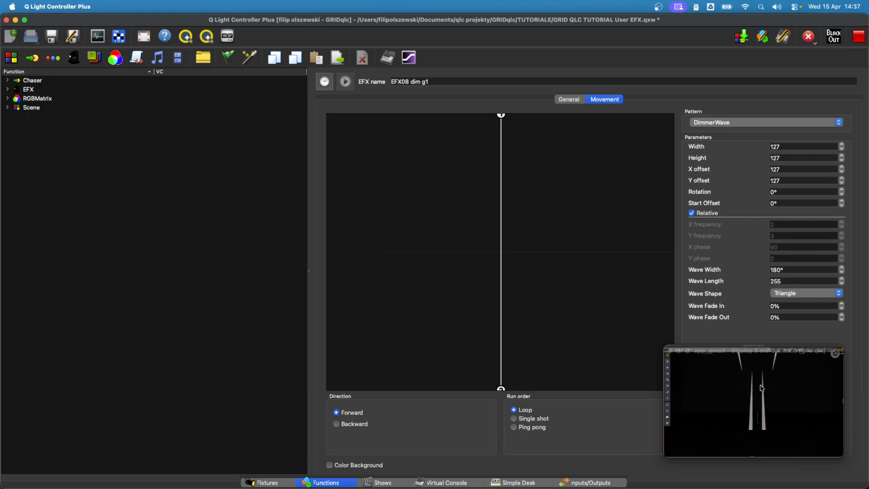
pyautogui.moveTo(749, 391)
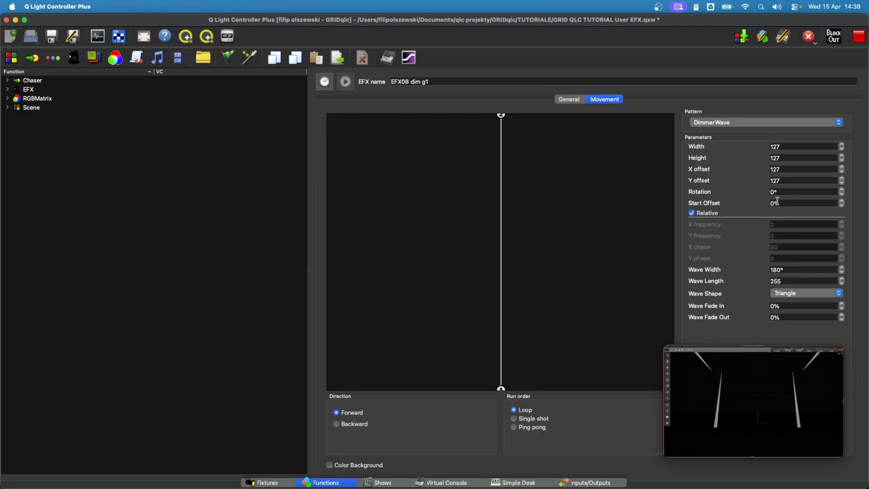
pyautogui.click(781, 270)
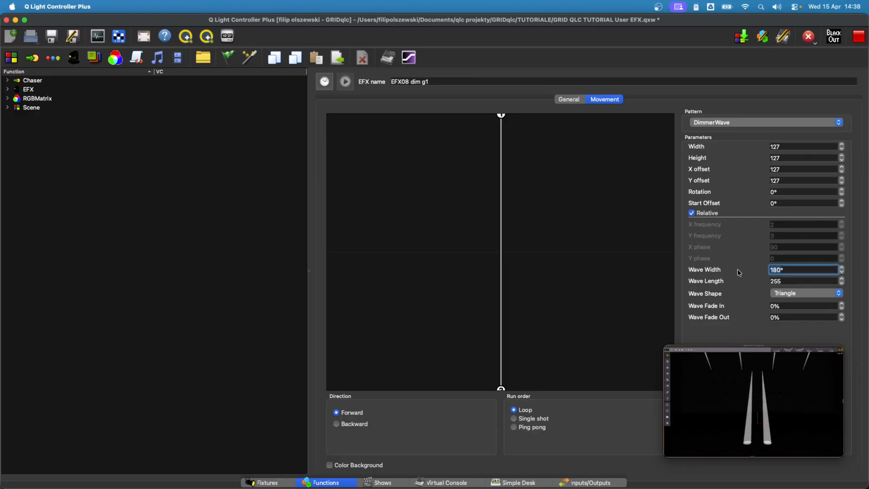
pyautogui.write('90')
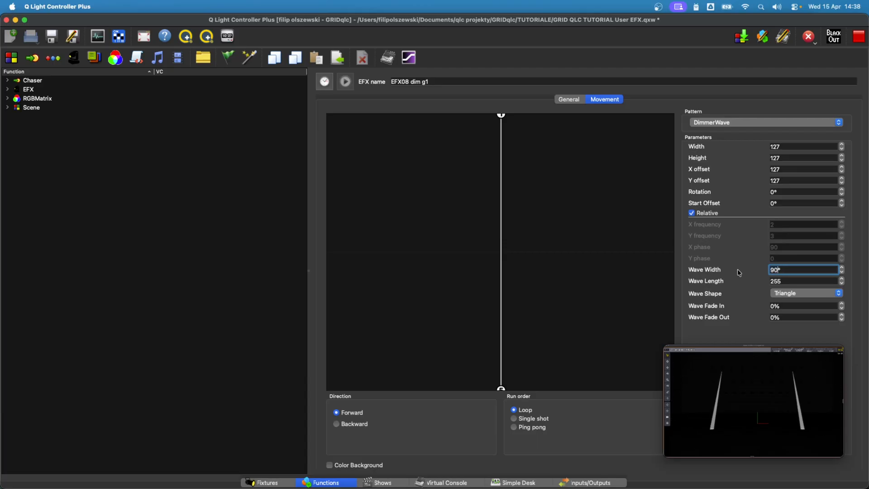
pyautogui.press('Return')
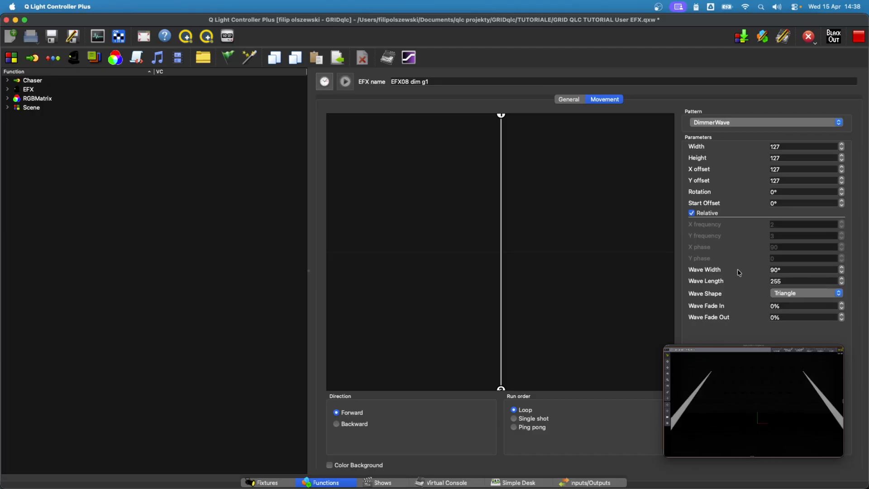
# Try Start Offsets of 90° and 330° in EFX08 dim g1's movement parameters and settle on 320°
pyautogui.click(774, 203)
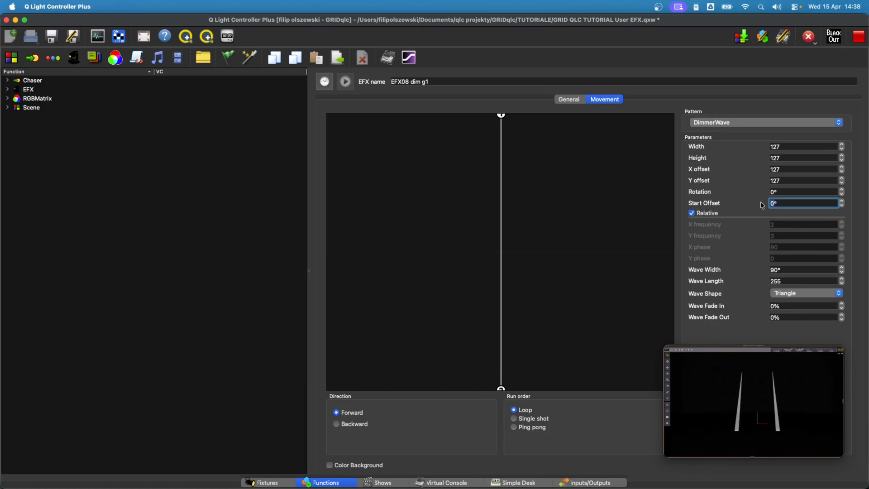
pyautogui.press('BackSpace')
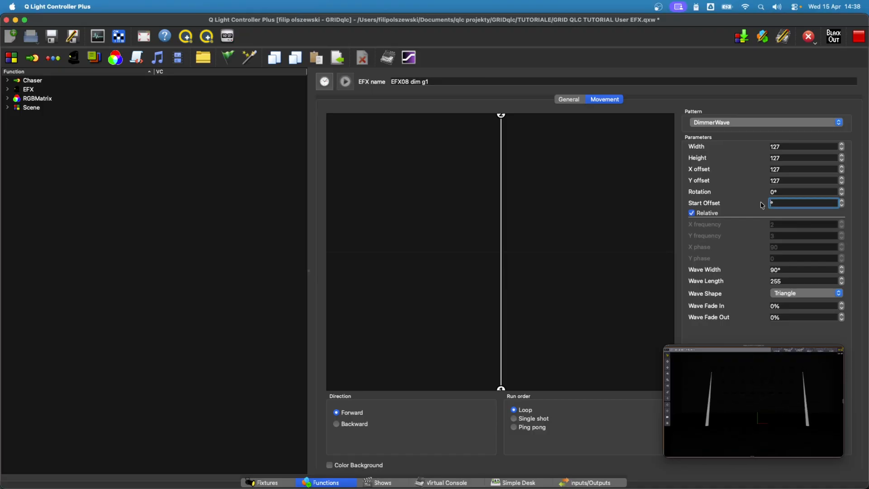
pyautogui.write('90')
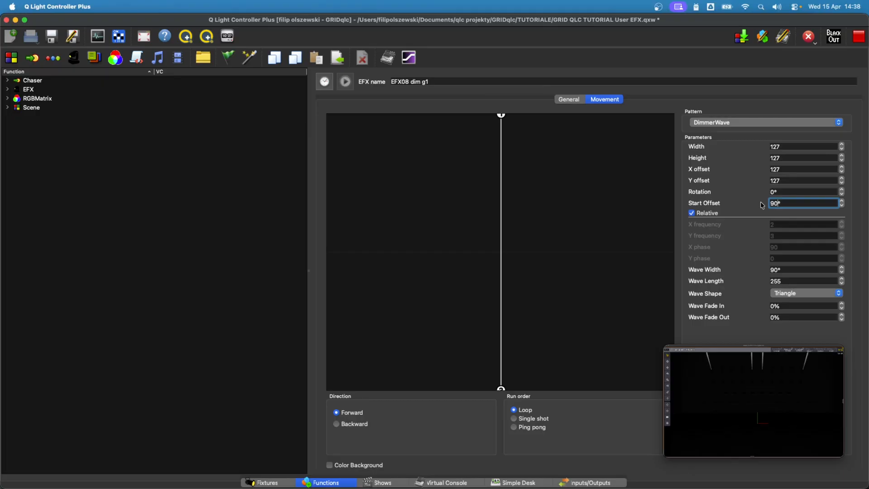
pyautogui.press('BackSpace')
pyautogui.press('BackSpace')
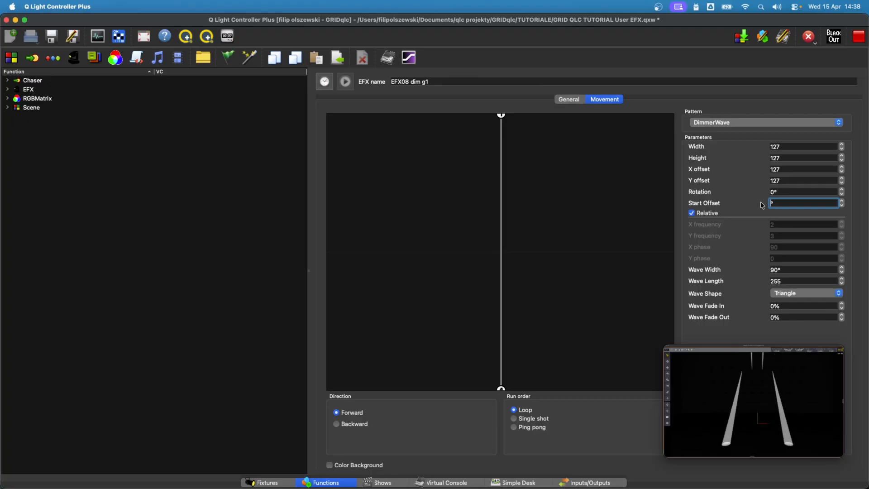
pyautogui.write('330')
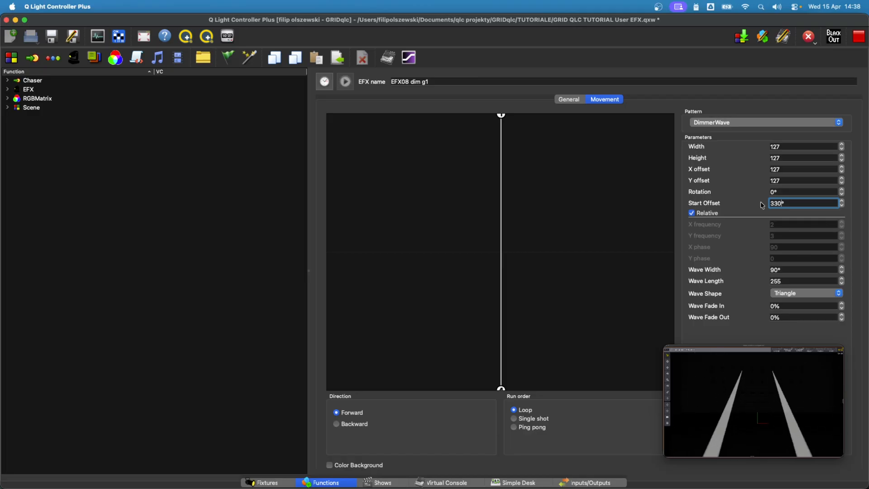
pyautogui.moveTo(774, 426)
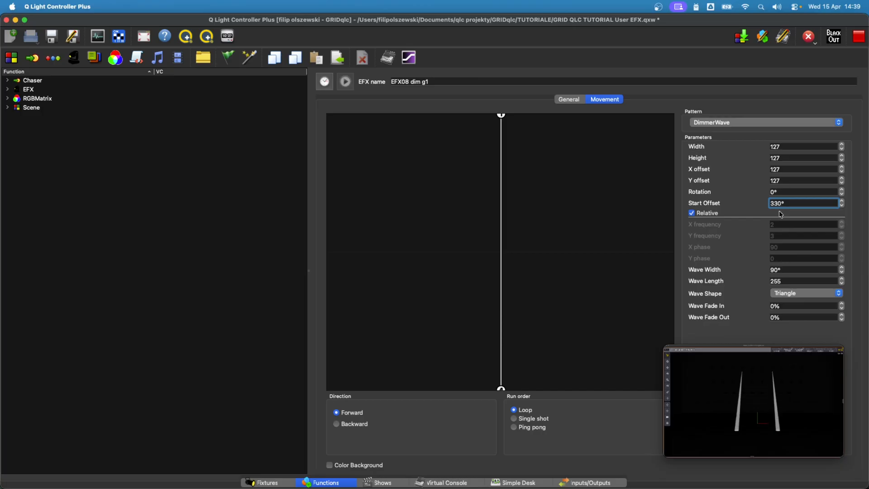
pyautogui.press('BackSpace')
pyautogui.write('2')
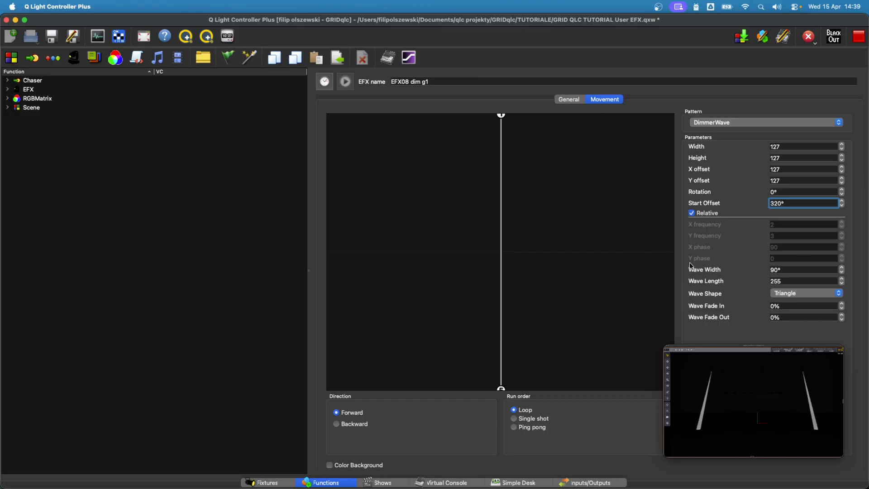
# Change the Wave Shape of EFX08 dim g1 to Sine and set its Wave Fade Out to 100%
pyautogui.click(800, 295)
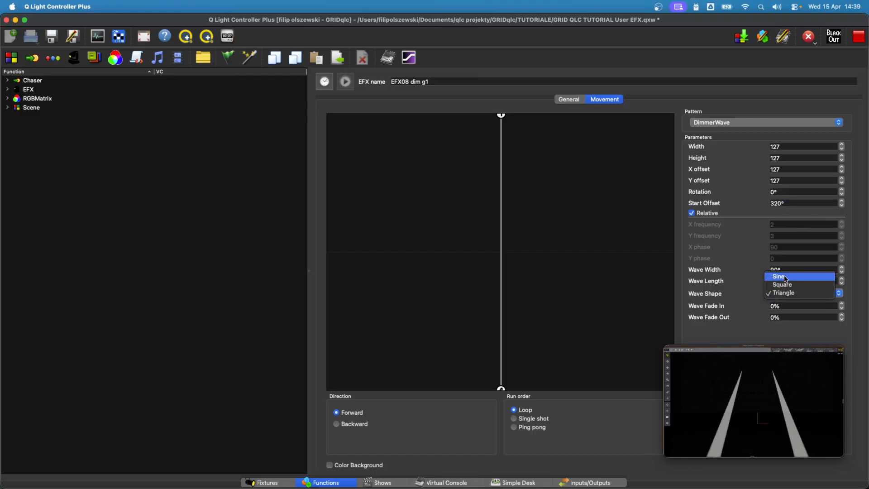
pyautogui.click(754, 318)
pyautogui.click(780, 293)
pyautogui.click(783, 276)
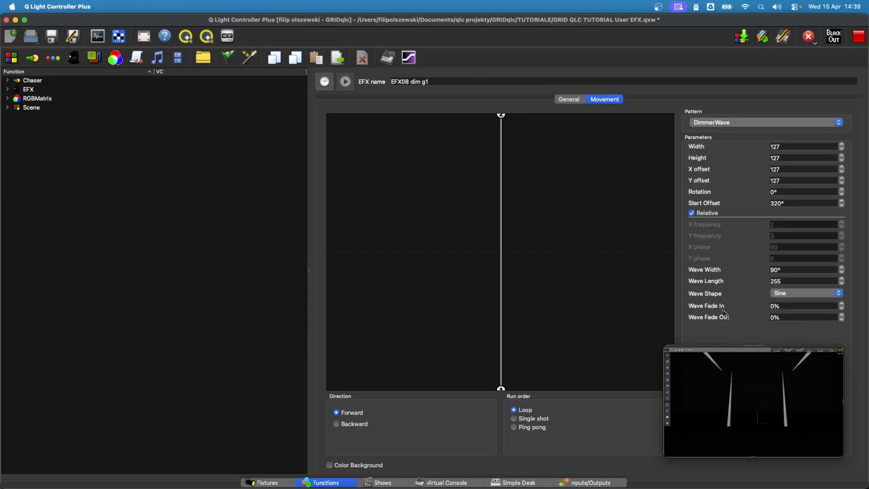
pyautogui.click(773, 316)
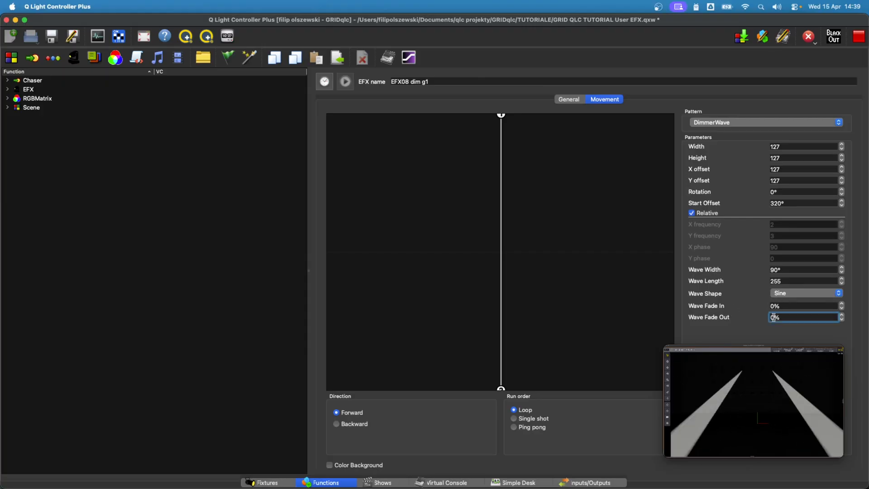
pyautogui.write('10')
pyautogui.press('Tab')
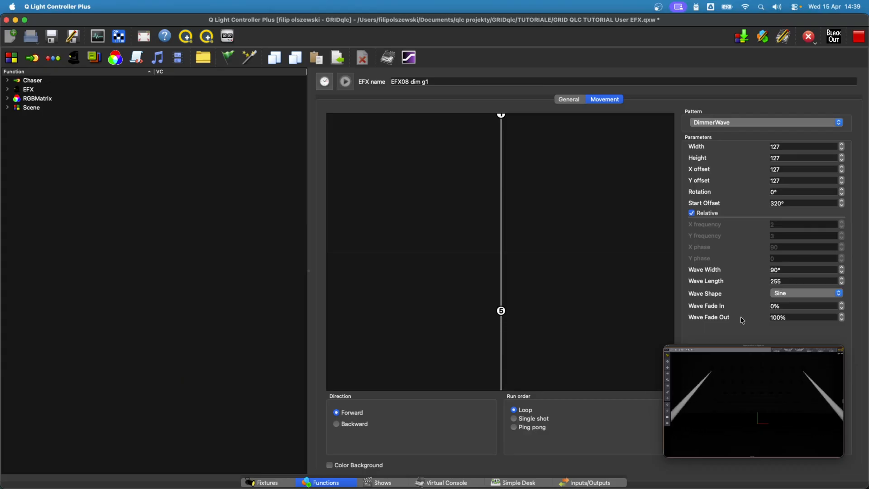
# Copy all EFX settings of EFX08 dim g1 and select the four dimmer functions, g1 to g4, in folder 08
pyautogui.click(7, 90)
pyautogui.click(16, 107)
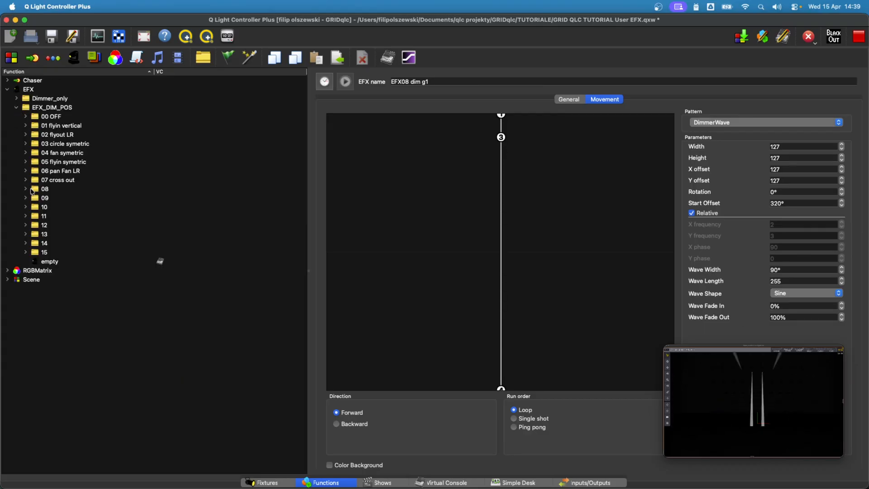
pyautogui.click(26, 190)
pyautogui.click(91, 197)
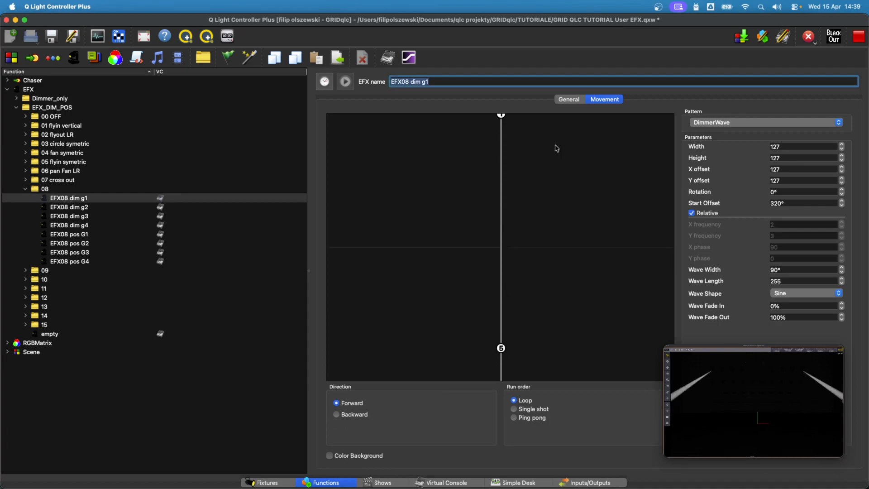
pyautogui.click(569, 99)
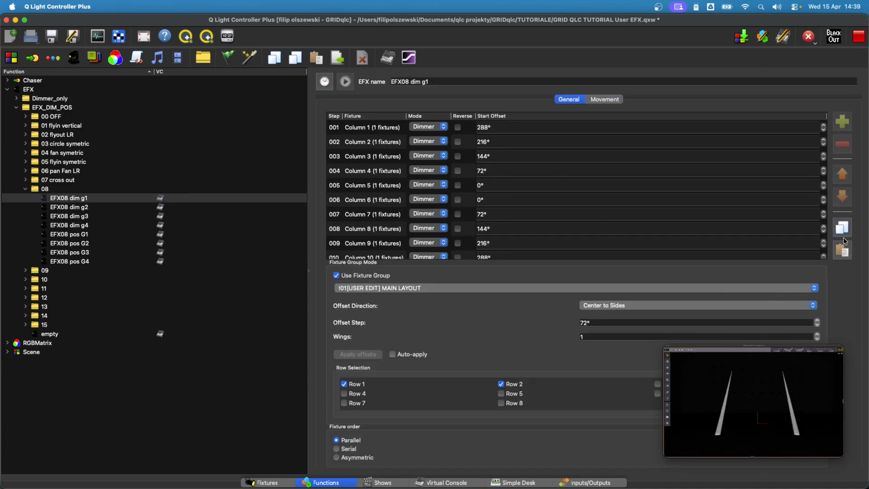
pyautogui.click(843, 228)
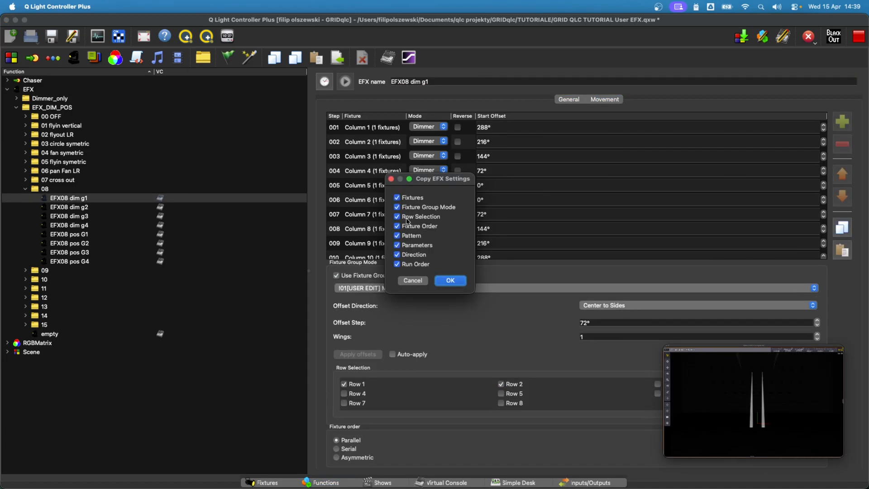
pyautogui.click(450, 280)
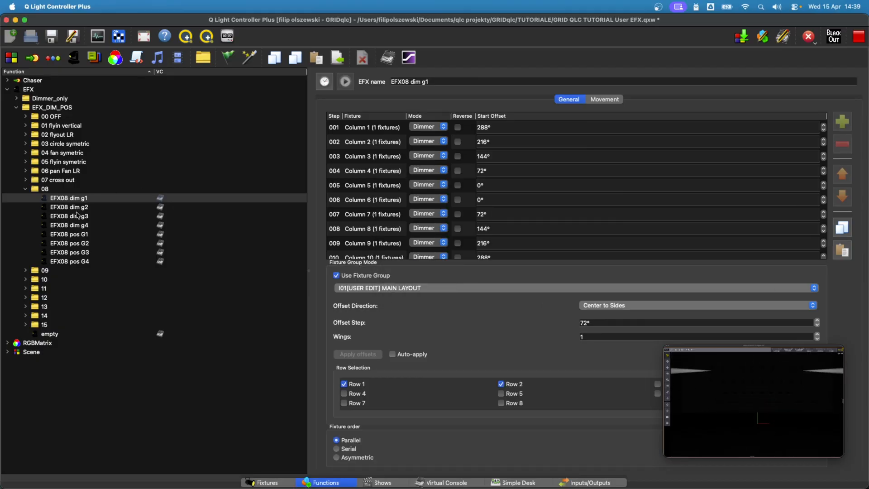
pyautogui.keyDown('shift'); pyautogui.click(87, 226); pyautogui.keyUp('shift')
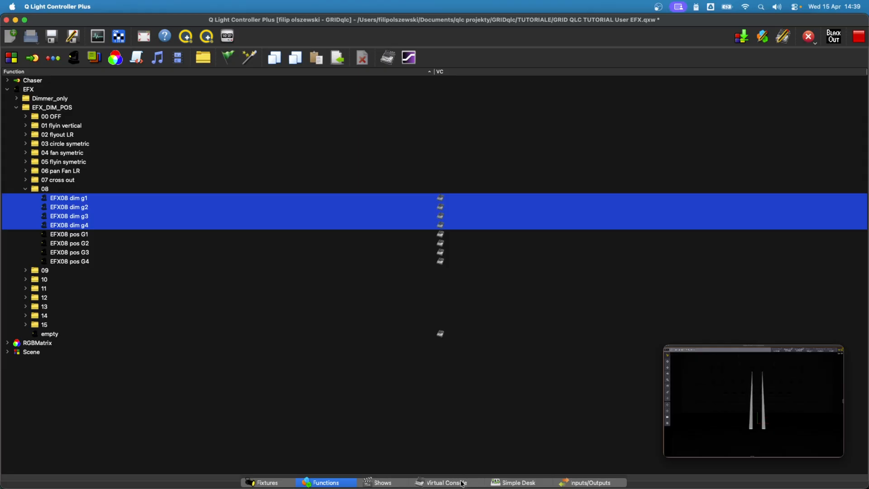
pyautogui.press('Down')
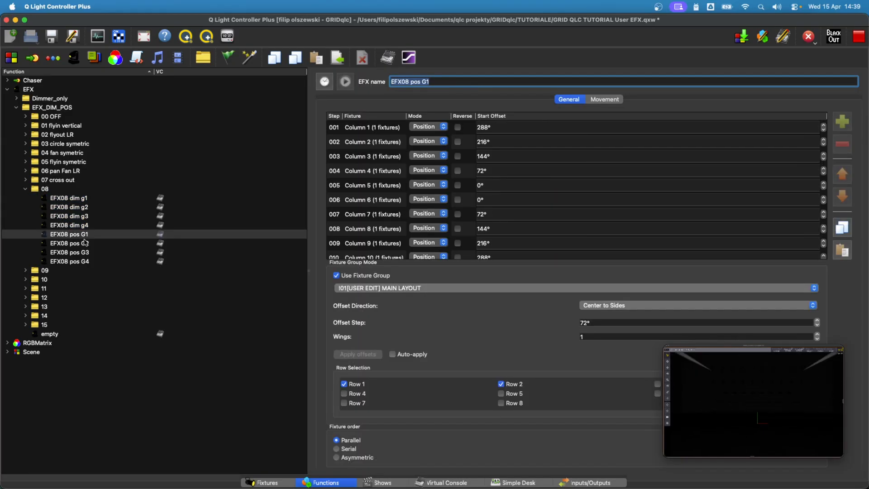
# Raise the group B, C and D faders to 255 in the Virtual Console
pyautogui.click(448, 483)
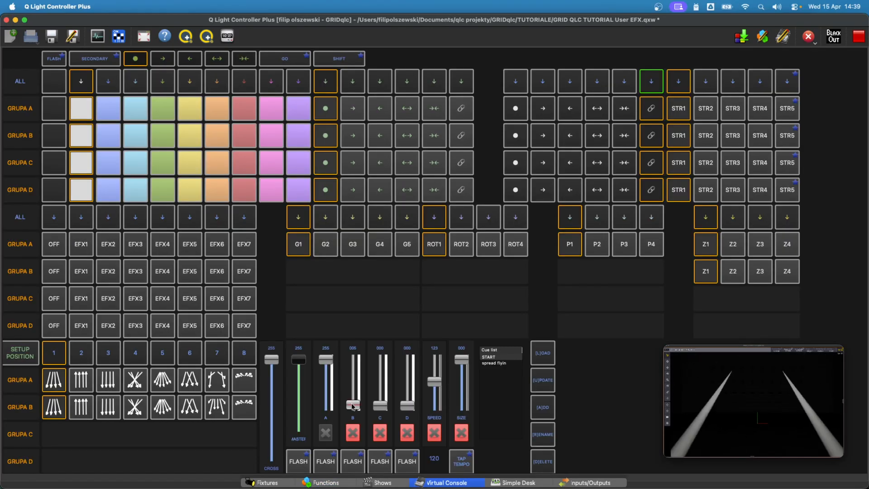
pyautogui.moveTo(353, 405); pyautogui.dragTo(354, 288)
pyautogui.moveTo(379, 405); pyautogui.dragTo(385, 336)
pyautogui.moveTo(406, 405); pyautogui.dragTo(408, 302)
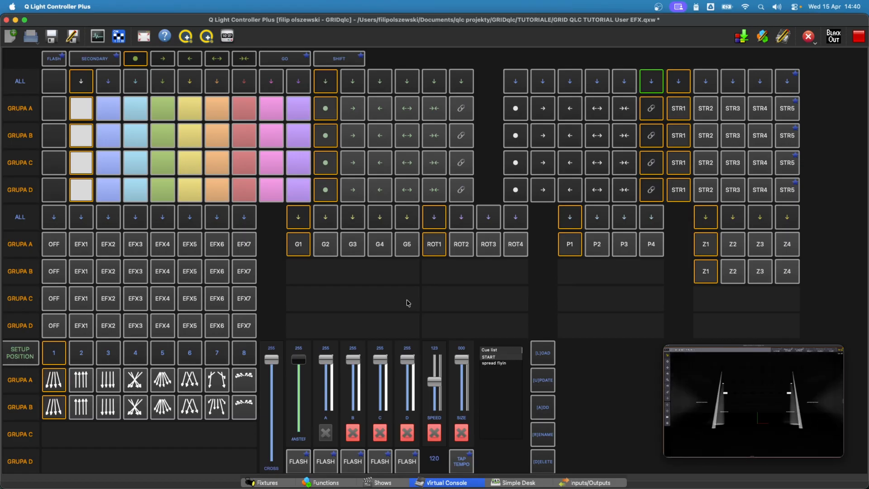
# Set the Rotation of EFX08 pos G2 in the EFX_DIM_POS folder 08 to 180°
pyautogui.click(336, 483)
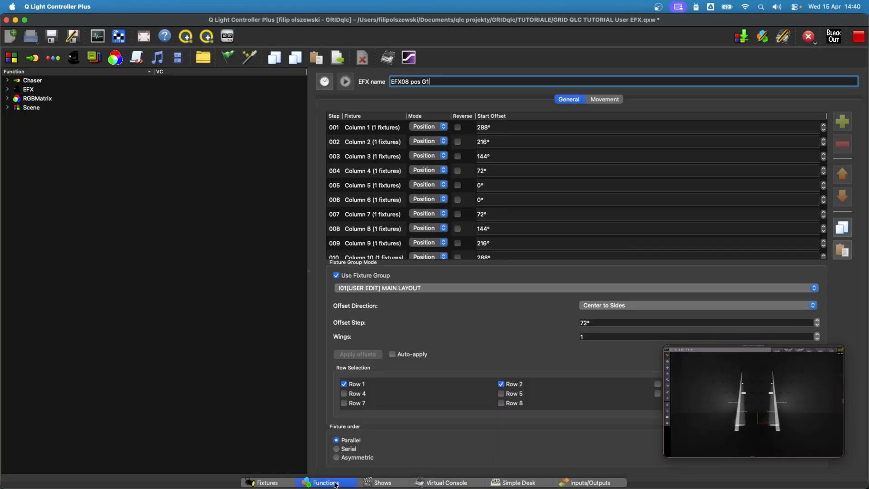
pyautogui.click(8, 90)
pyautogui.click(17, 98)
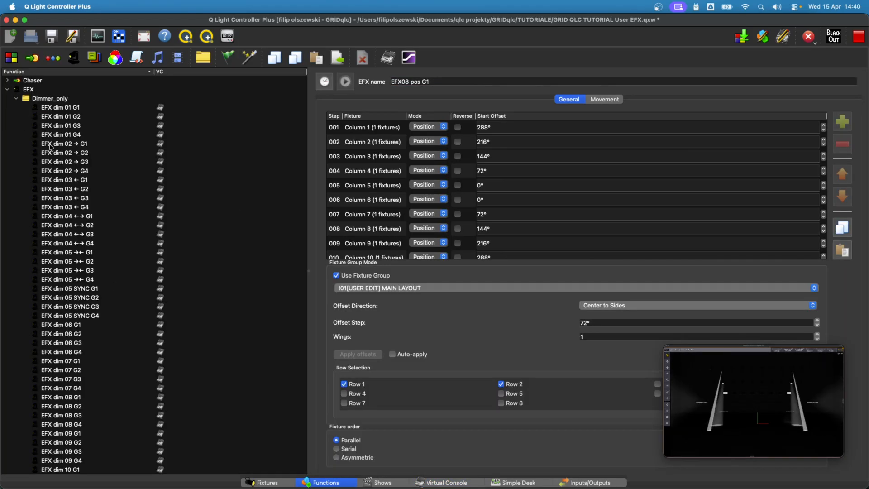
pyautogui.click(16, 99)
pyautogui.click(17, 107)
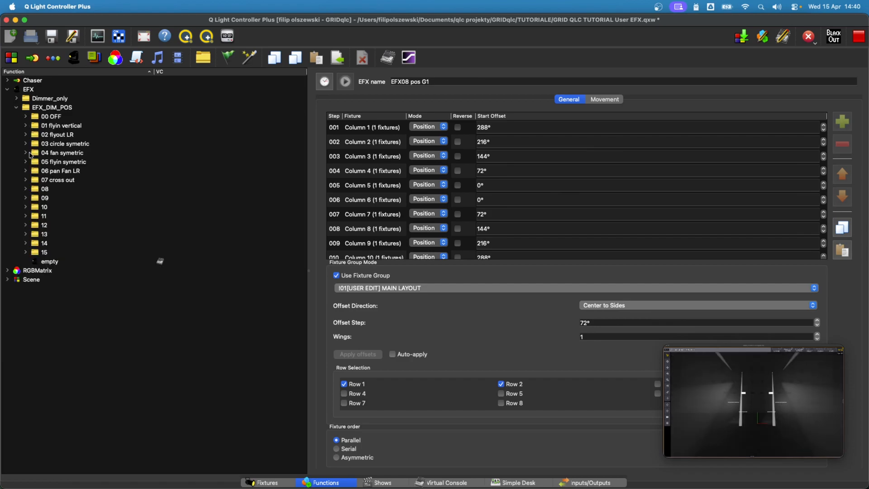
pyautogui.click(26, 189)
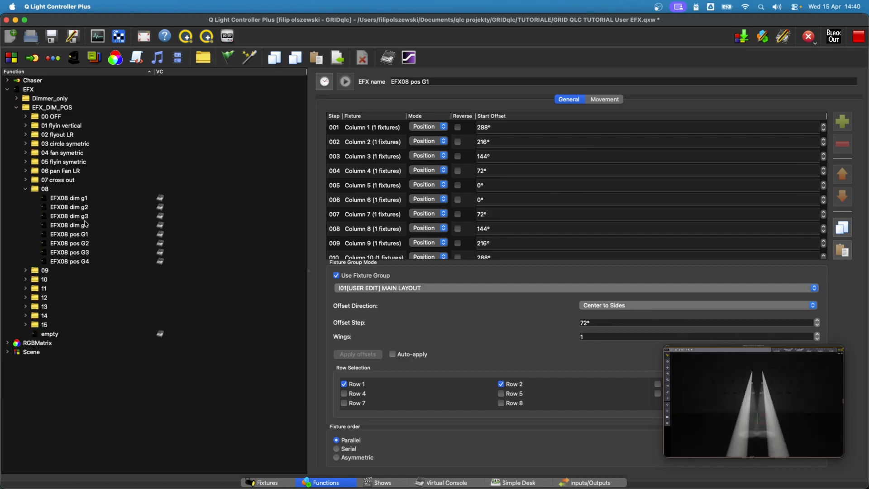
pyautogui.click(87, 238)
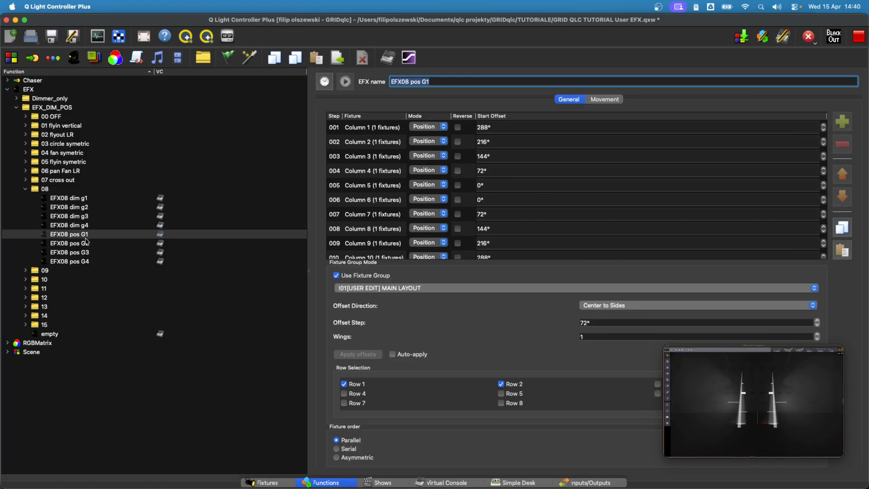
pyautogui.click(87, 242)
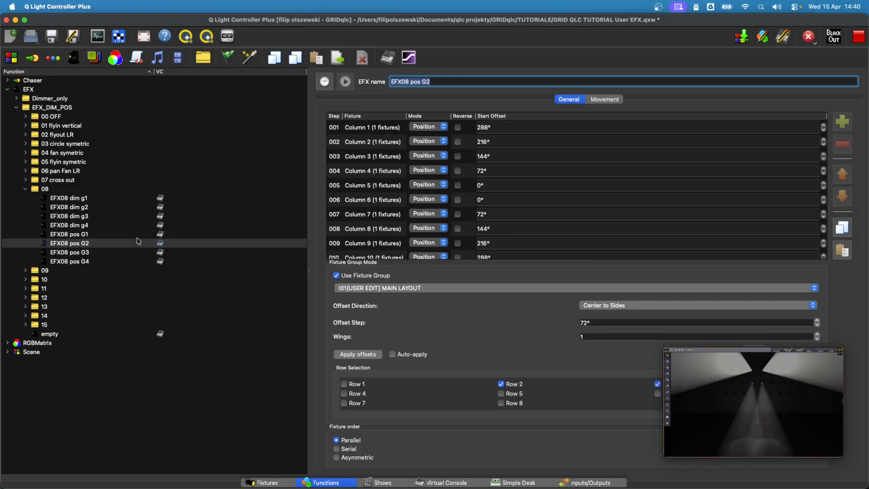
pyautogui.click(614, 101)
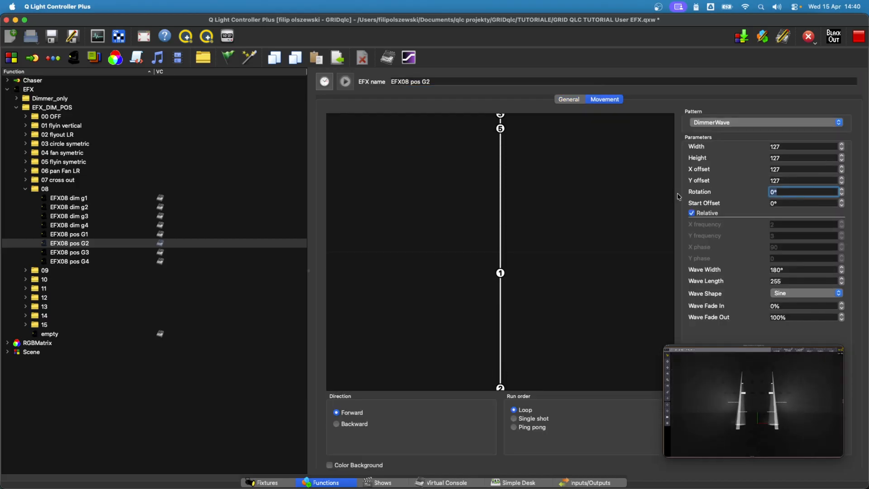
pyautogui.write('180')
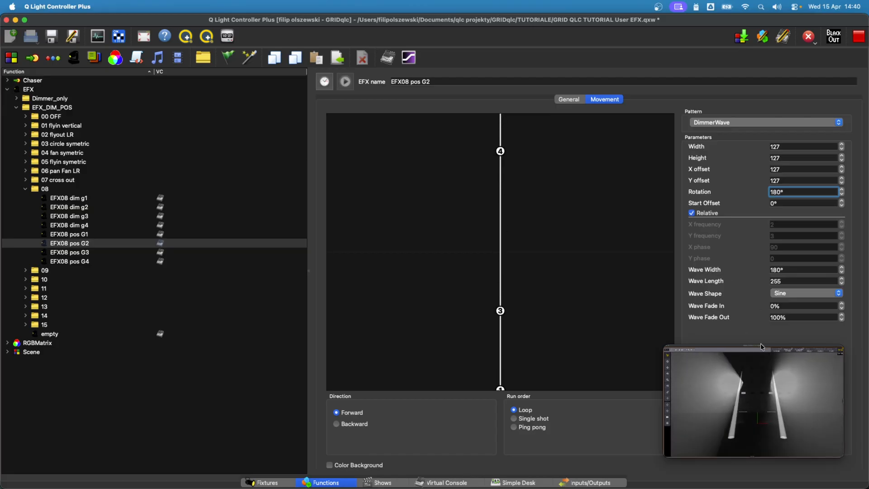
# Set the Start Offset of EFX08 pos G2 to 90° and that of EFX08 dim g2 to 50°
pyautogui.moveTo(748, 384)
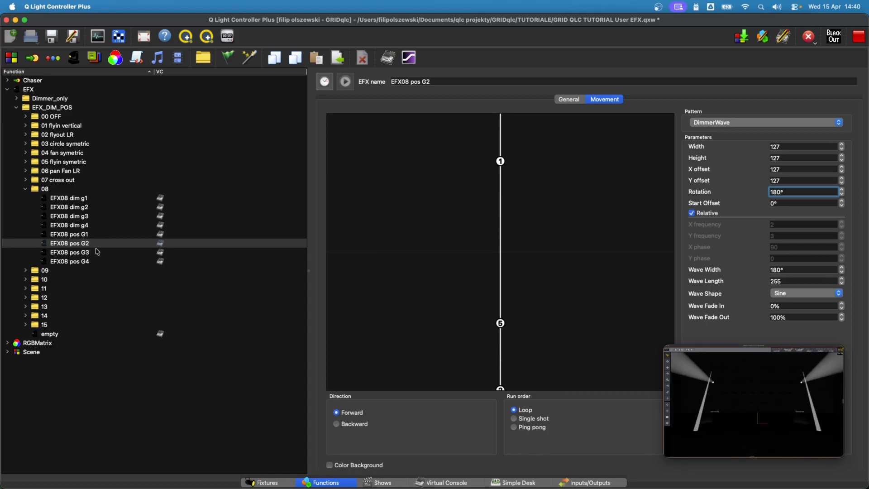
pyautogui.click(786, 204)
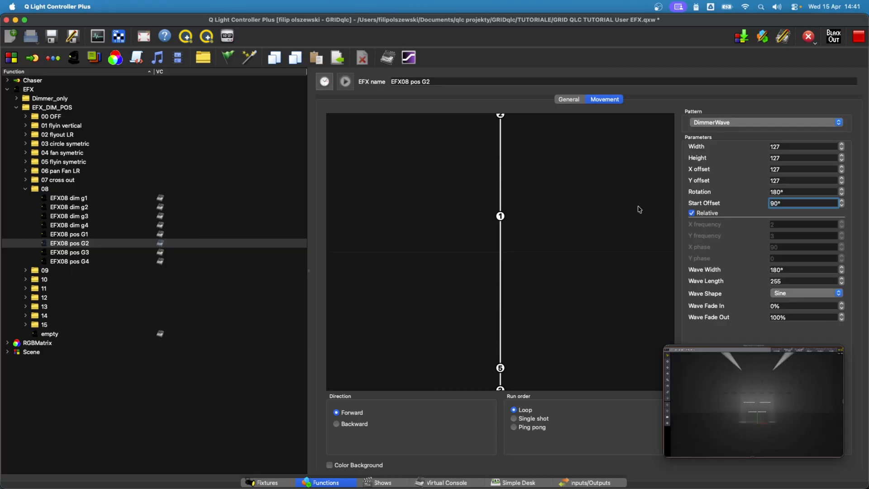
pyautogui.click(92, 209)
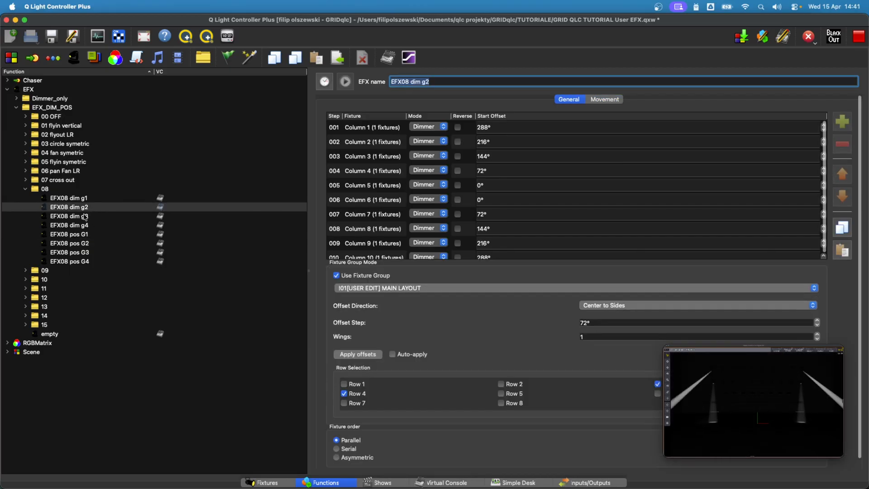
pyautogui.click(608, 101)
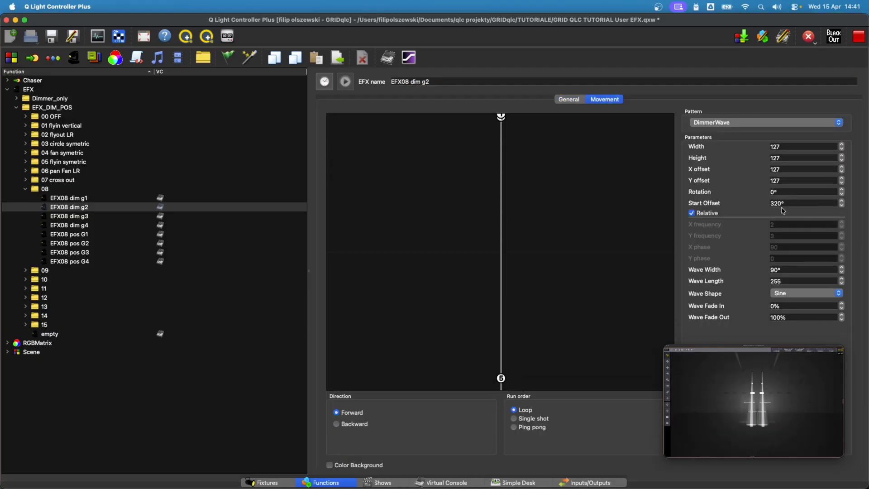
pyautogui.moveTo(782, 204); pyautogui.dragTo(744, 206)
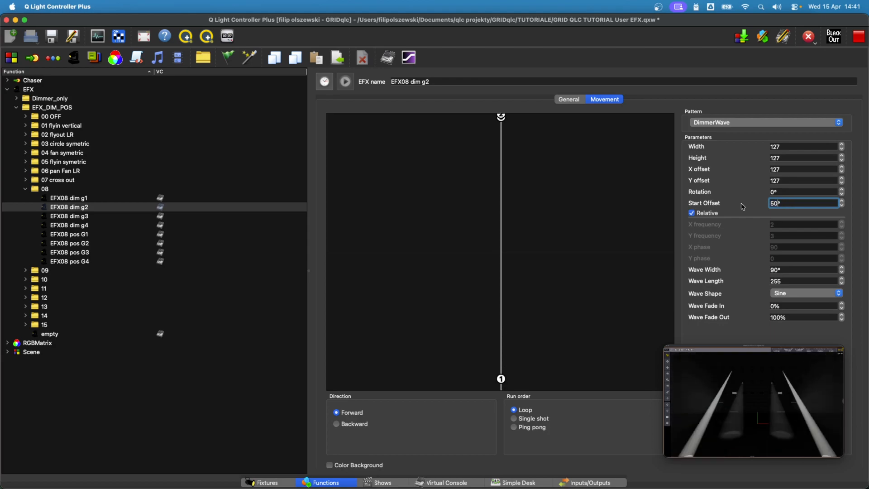
pyautogui.press('Return')
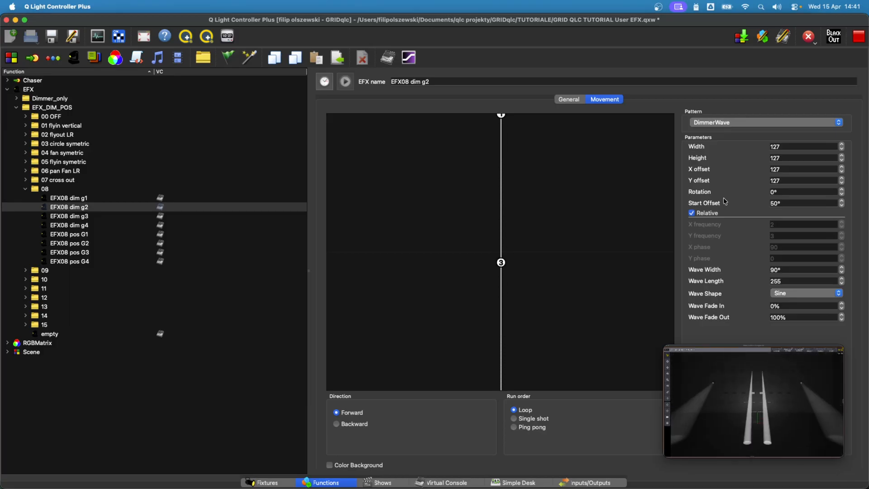
# Set the movement Start Offset of EFX08 dim g3 in folder 08 to 140°
pyautogui.click(97, 216)
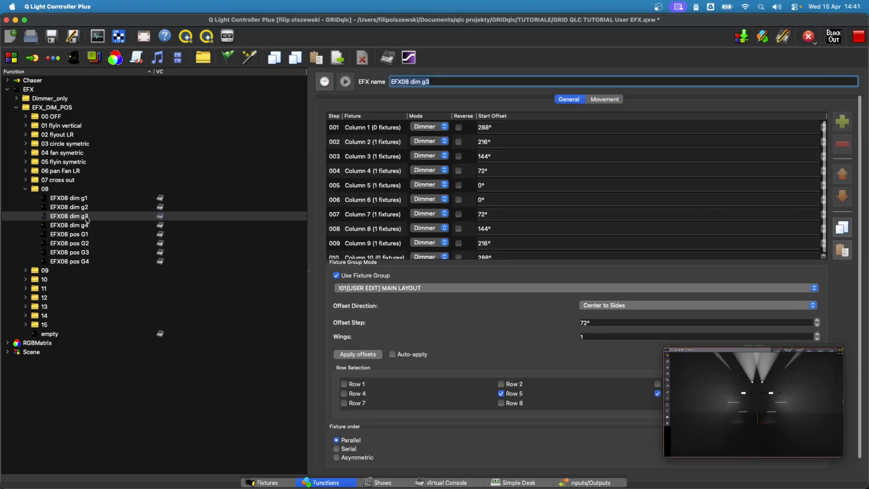
pyautogui.click(605, 99)
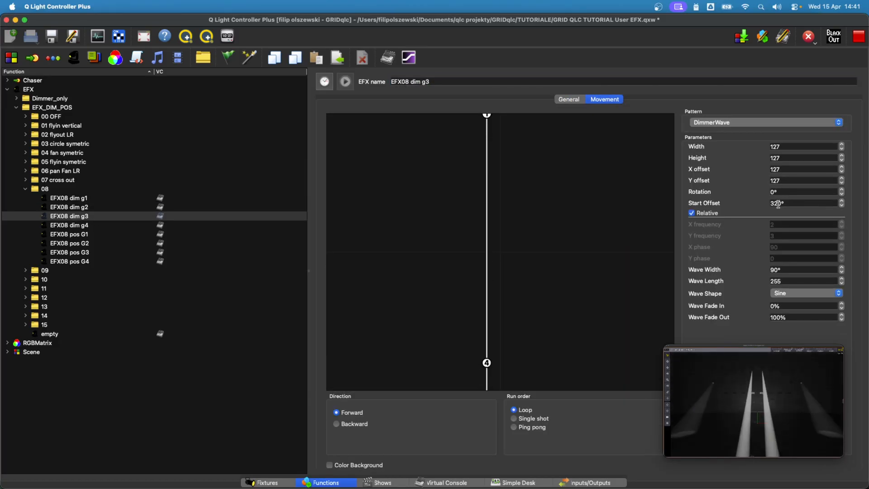
pyautogui.click(778, 204)
pyautogui.press('super+space')
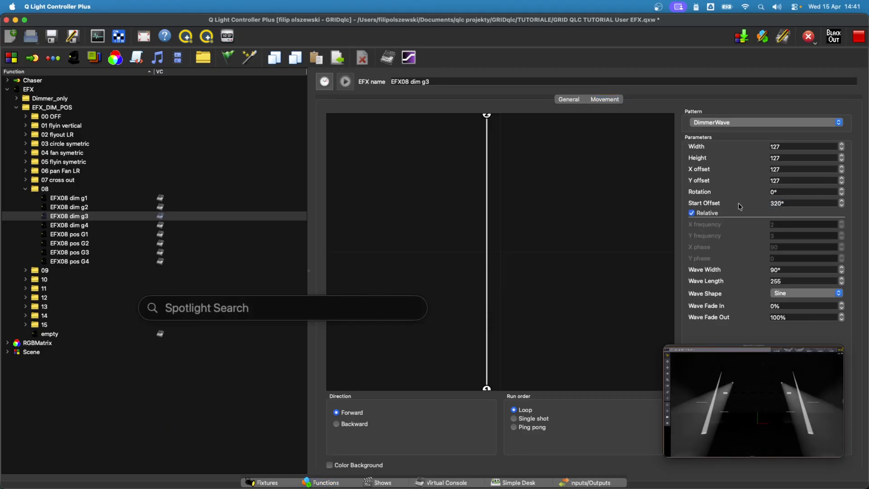
pyautogui.write('6')
pyautogui.press('BackSpace')
pyautogui.write('590')
pyautogui.press('BackSpace')
pyautogui.press('BackSpace')
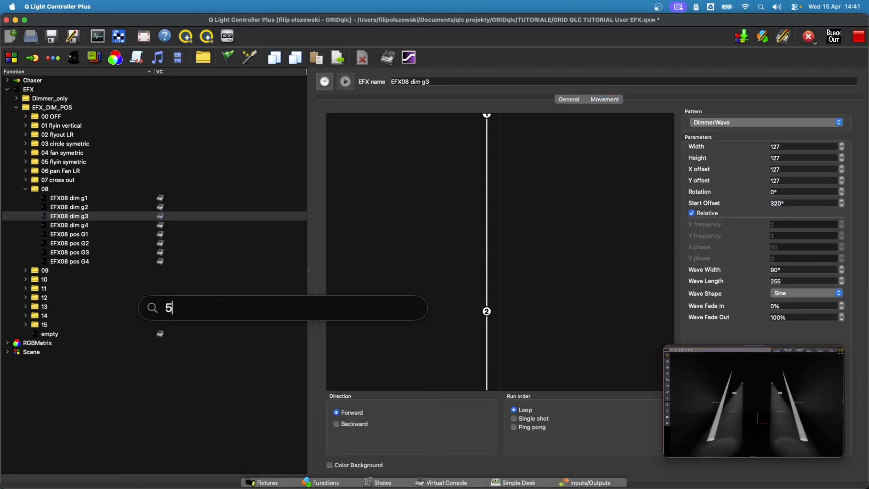
pyautogui.press('BackSpace')
pyautogui.press('Escape')
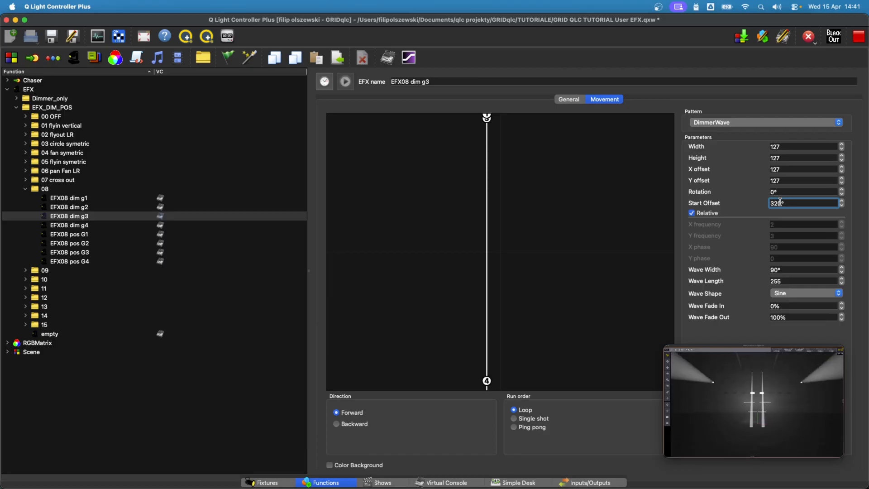
pyautogui.write('14')
# Calculate 140+90 with Spotlight and set the Start Offset of EFX08 dim g4 to 230°
pyautogui.click(115, 225)
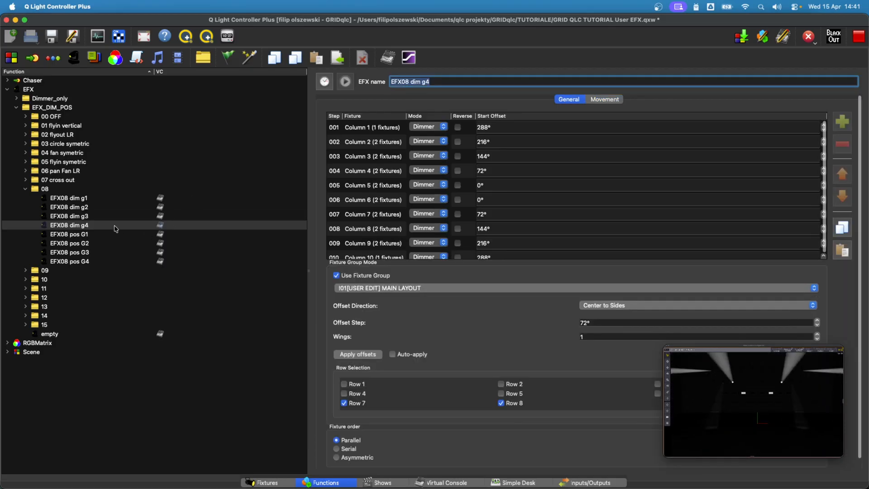
pyautogui.click(610, 98)
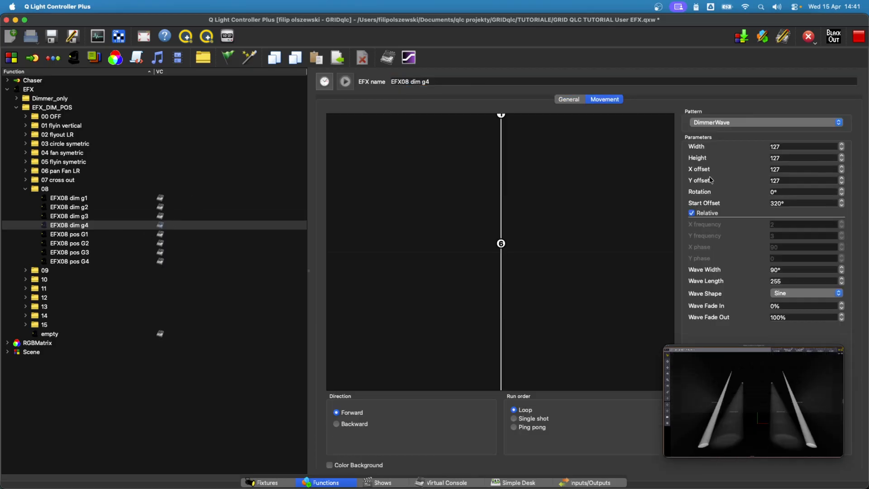
pyautogui.click(780, 204)
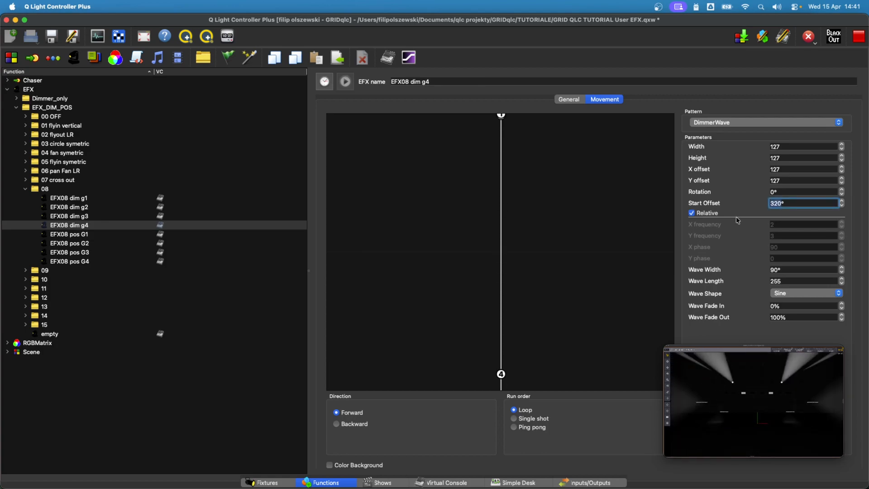
pyautogui.press('super+space')
pyautogui.write('140')
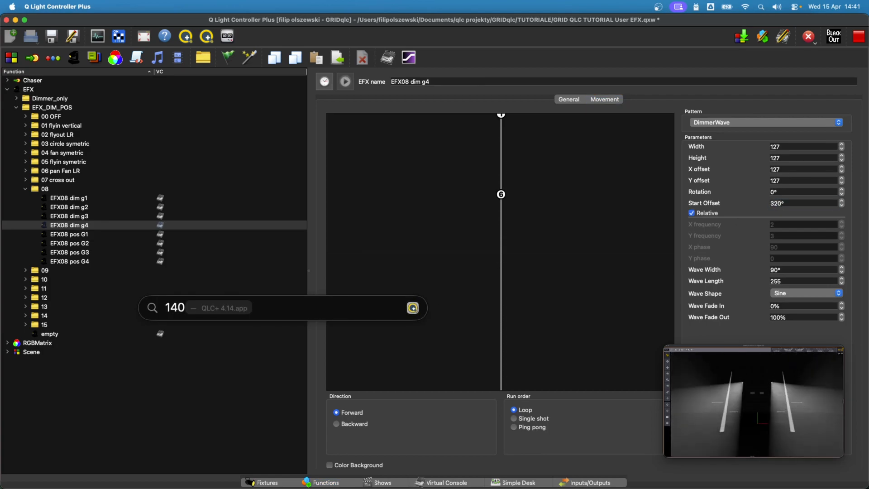
pyautogui.write('+90')
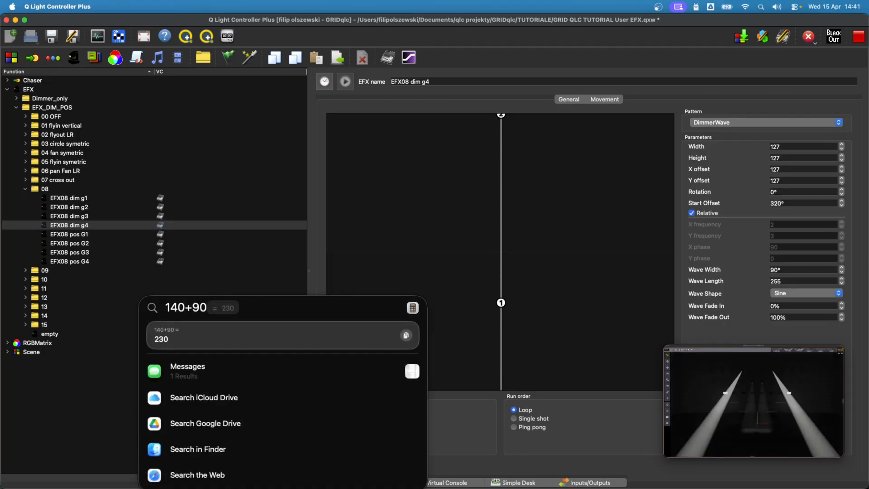
pyautogui.press('Escape')
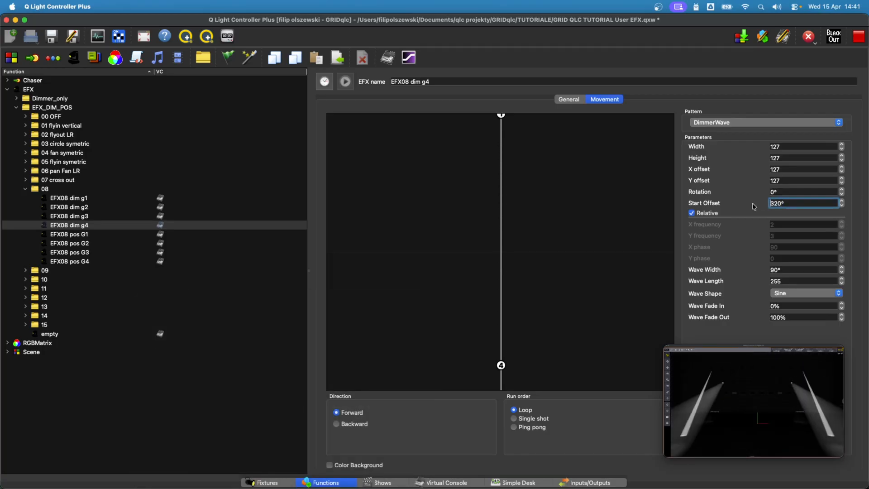
pyautogui.write('230')
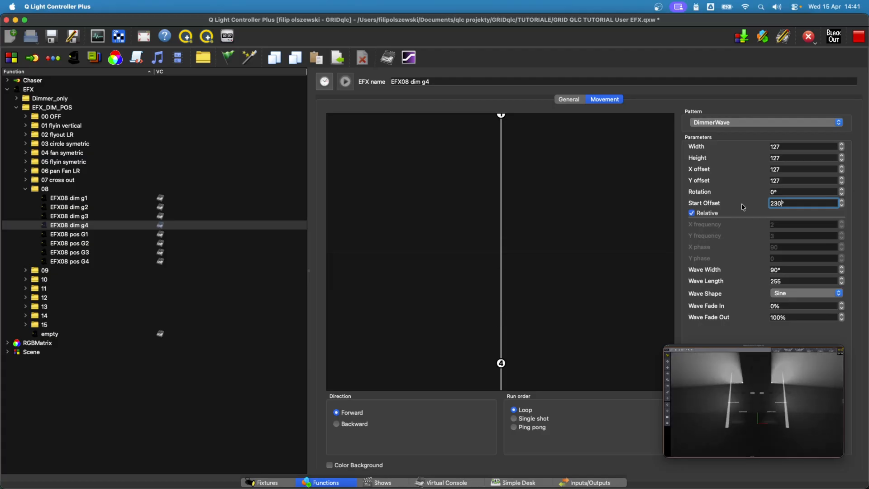
# Set the movement Start Offset of EFX08 pos G3 in folder 08 to 180°
pyautogui.click(85, 244)
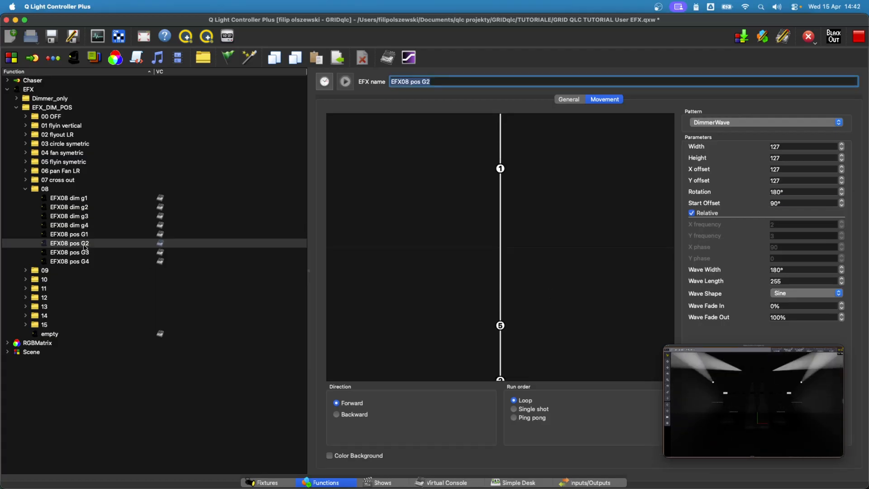
pyautogui.click(86, 252)
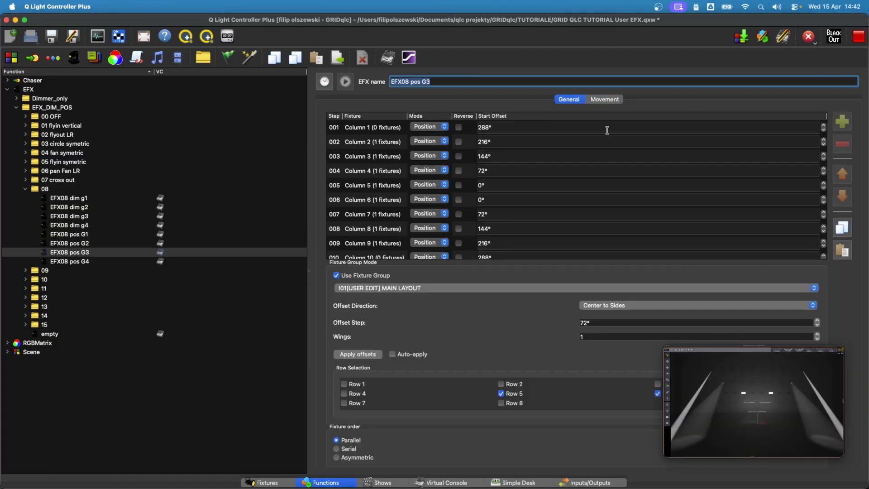
pyautogui.click(616, 104)
pyautogui.click(775, 203)
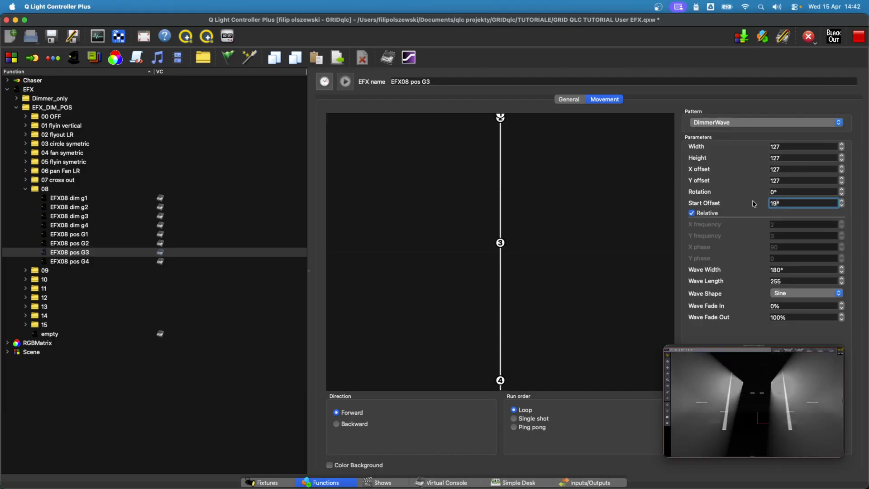
pyautogui.write('180')
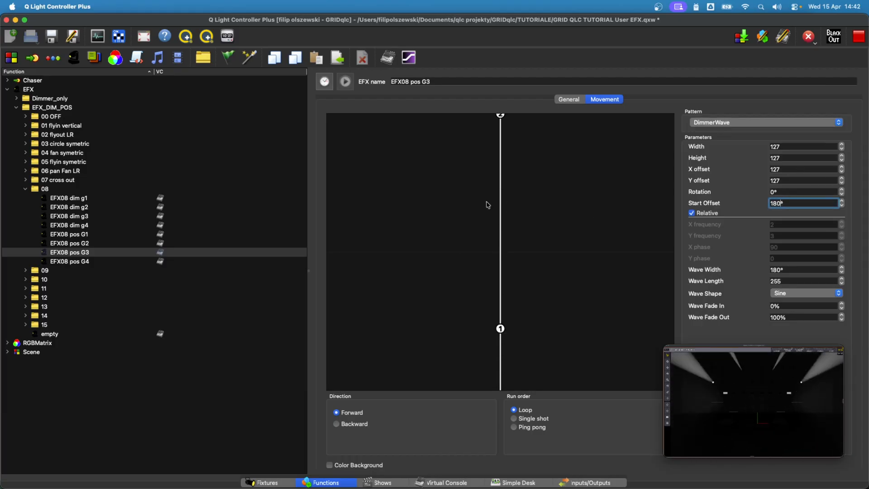
# Set the movement Start Offset of EFX08 pos G4 in folder 08 to 270°
pyautogui.click(70, 261)
pyautogui.click(608, 99)
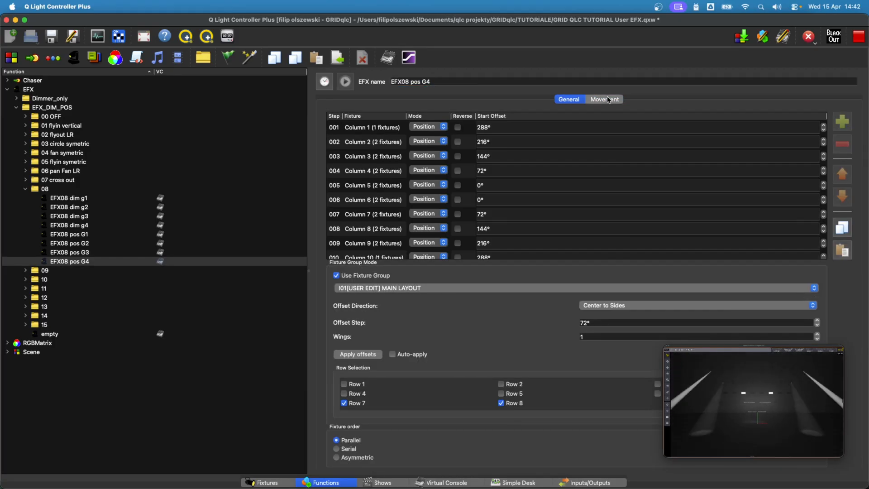
pyautogui.click(782, 203)
pyautogui.write('270')
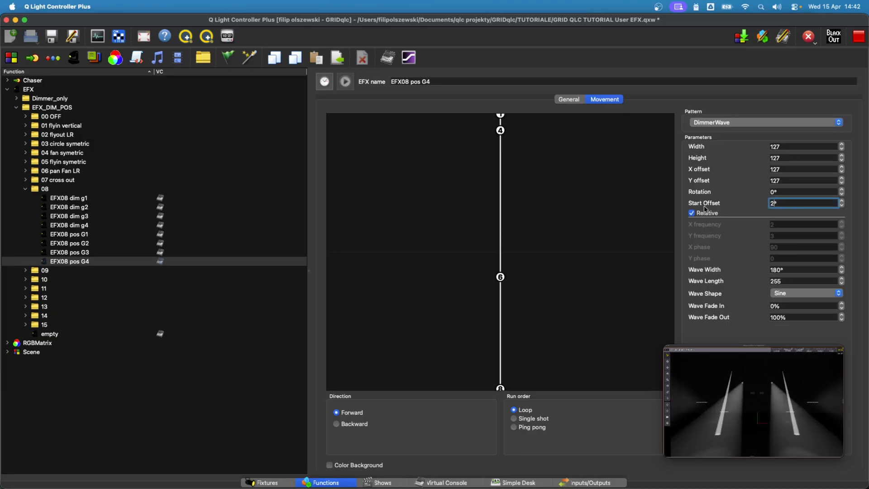
# Expand the EFX_compressor_settings frame within EFX CONFIG in the Virtual Console
pyautogui.click(442, 483)
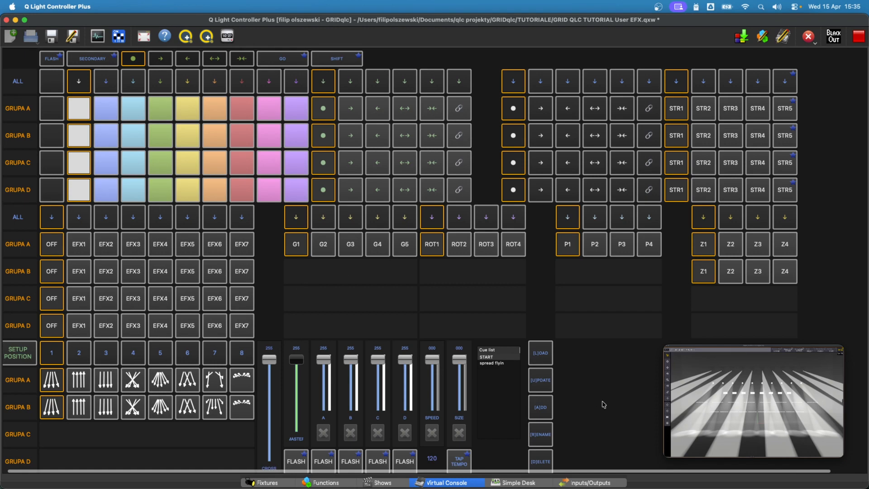
pyautogui.scroll(-15, 603, 404)
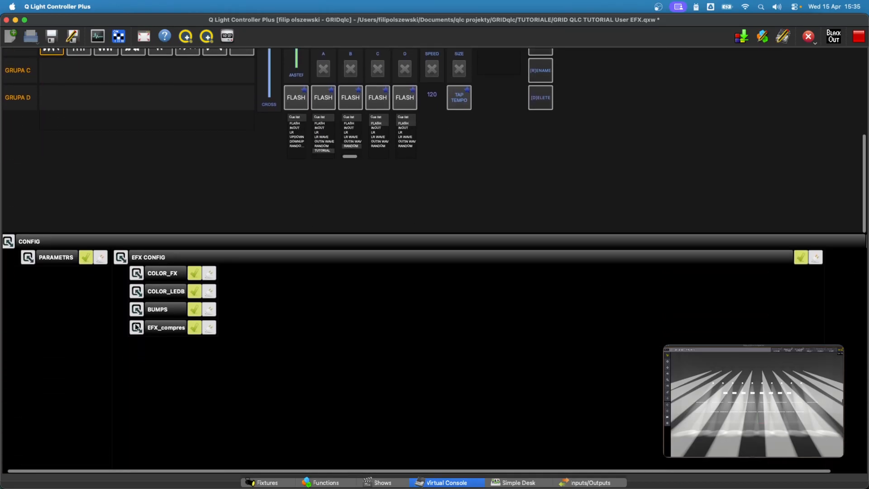
pyautogui.click(120, 258)
pyautogui.click(121, 258)
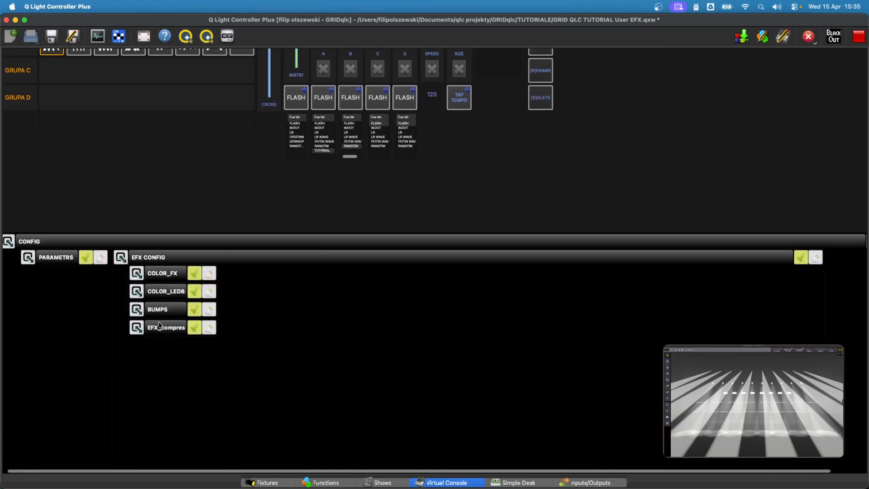
pyautogui.click(137, 330)
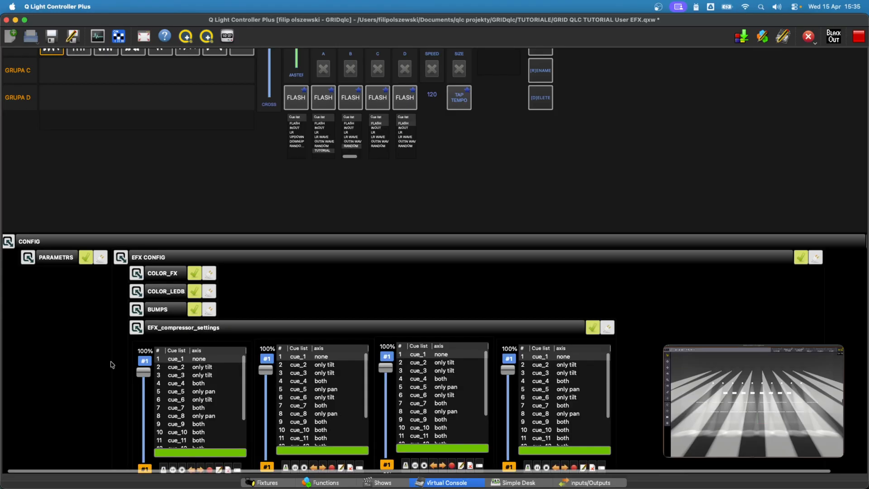
pyautogui.scroll(-3, 112, 365)
# Activate EFX1 for all groups and check the selected axis cue in each EFX compressor cue list
pyautogui.scroll(5, 112, 365)
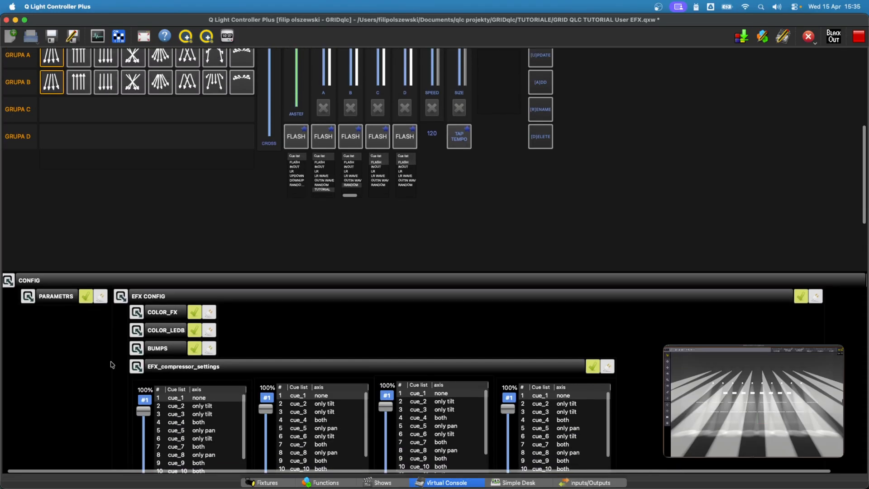
pyautogui.scroll(8, 112, 365)
pyautogui.click(78, 131)
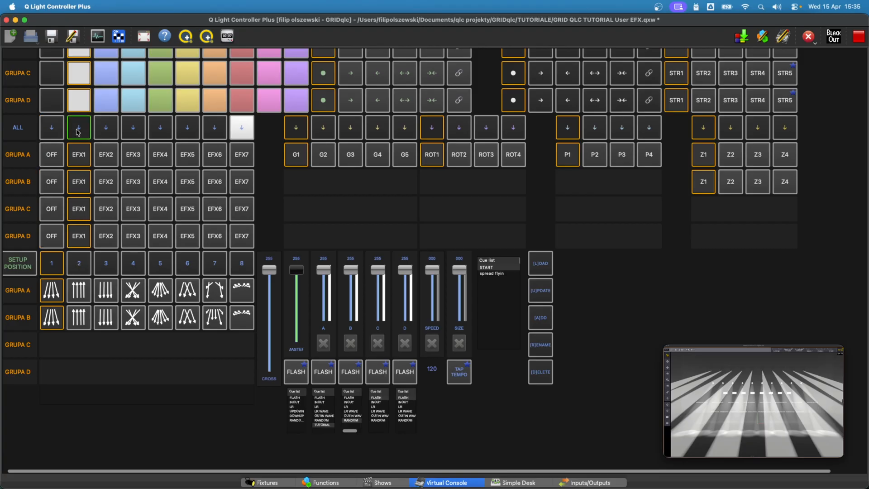
pyautogui.scroll(-12, 159, 364)
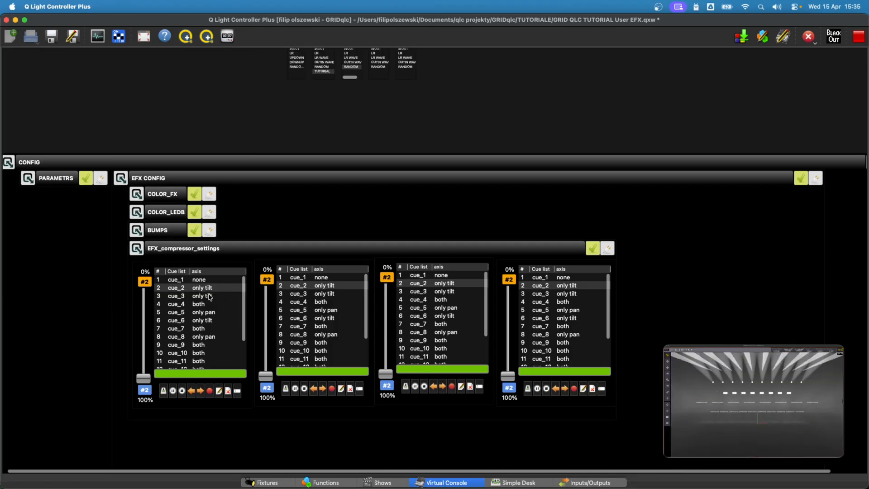
# Move the SIZE fader to test its influence on the running EFX1 effect, finishing at 000
pyautogui.scroll(5, 396, 136)
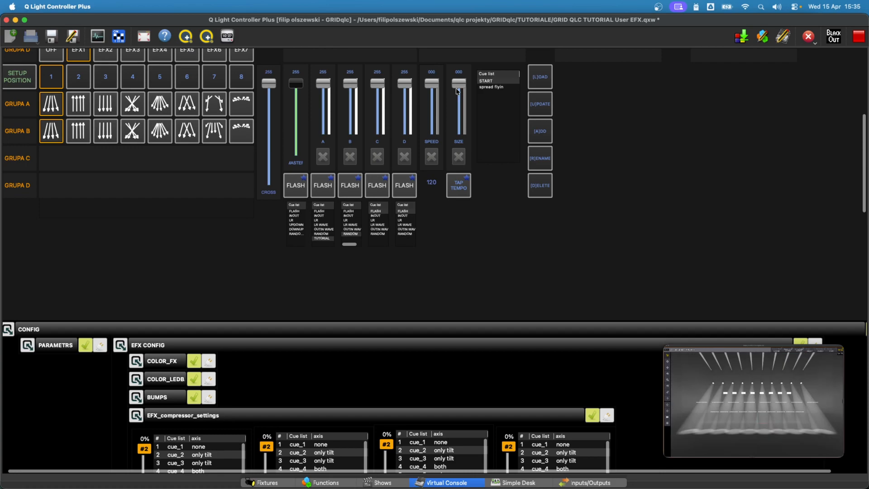
pyautogui.moveTo(458, 92)
pyautogui.mouseDown()
pyautogui.moveTo(472, 139)
pyautogui.moveTo(463, 81)
pyautogui.mouseUp()
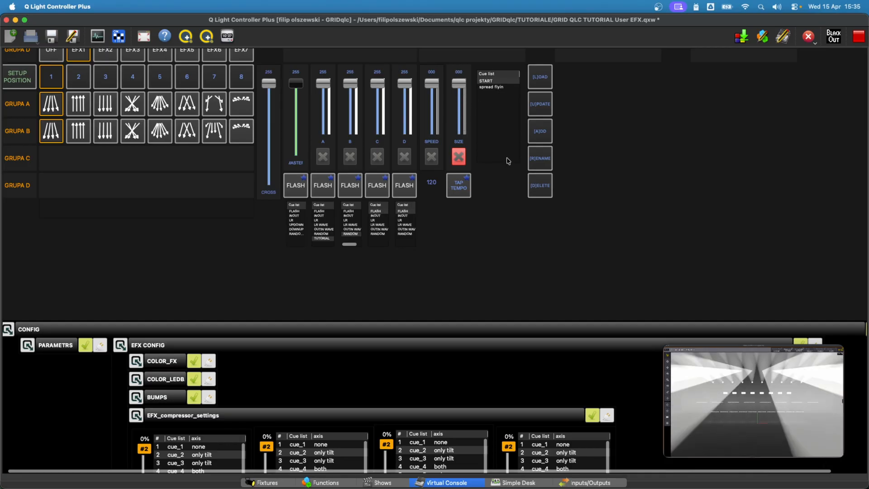
pyautogui.scroll(3, 508, 161)
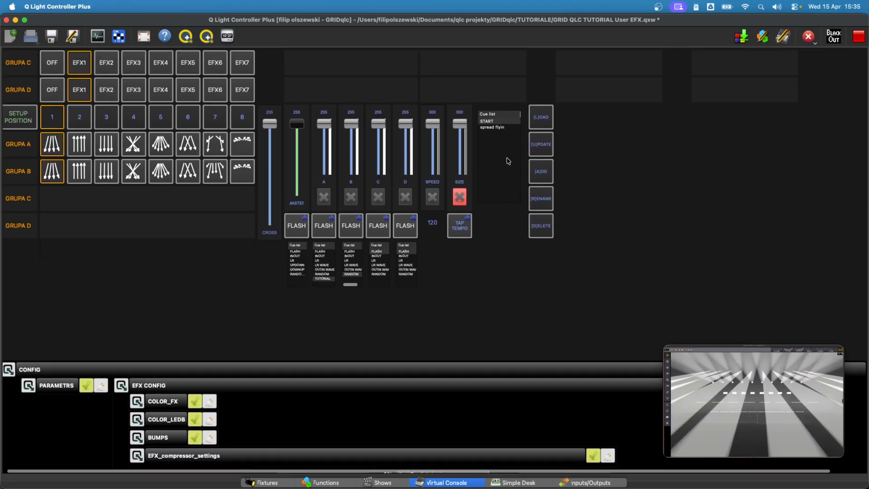
pyautogui.scroll(5, 514, 173)
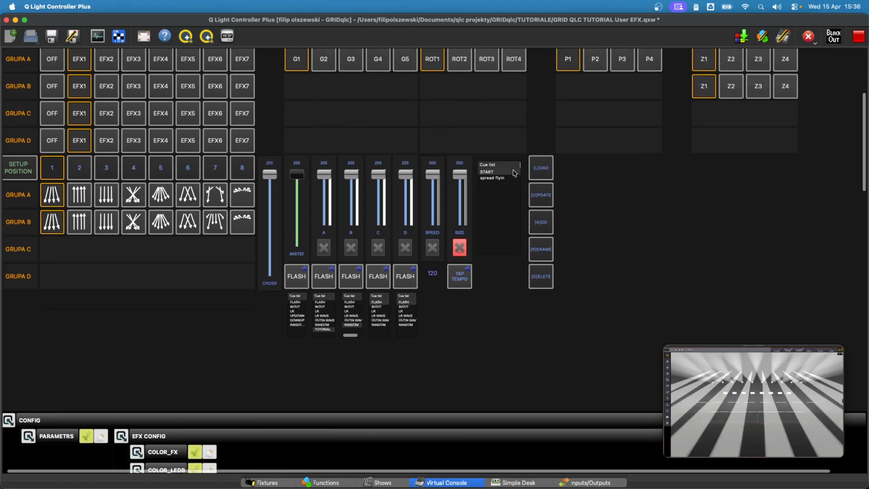
# Recall setup position 4 for both position groups and activate EFX3 for all groups
pyautogui.scroll(3, 480, 293)
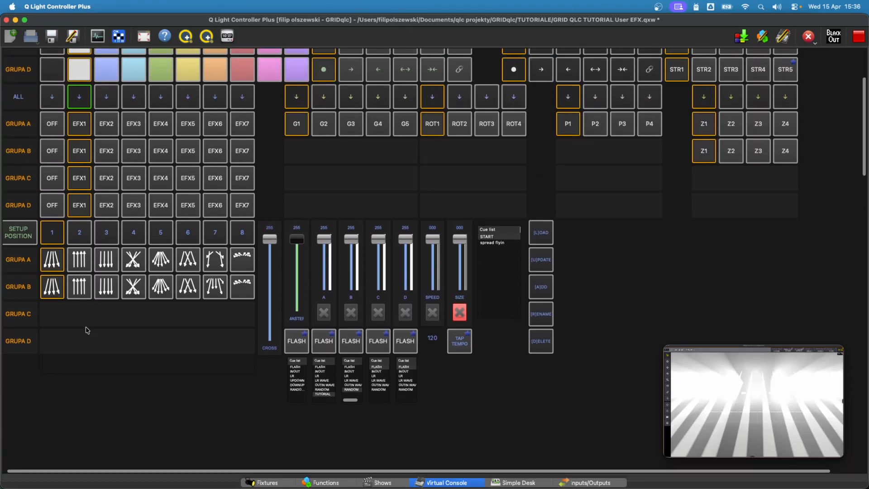
pyautogui.click(136, 242)
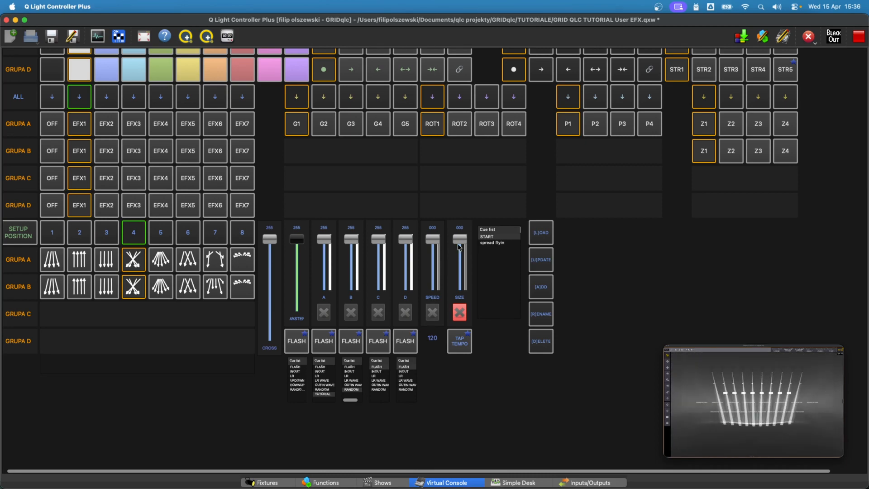
pyautogui.moveTo(769, 398)
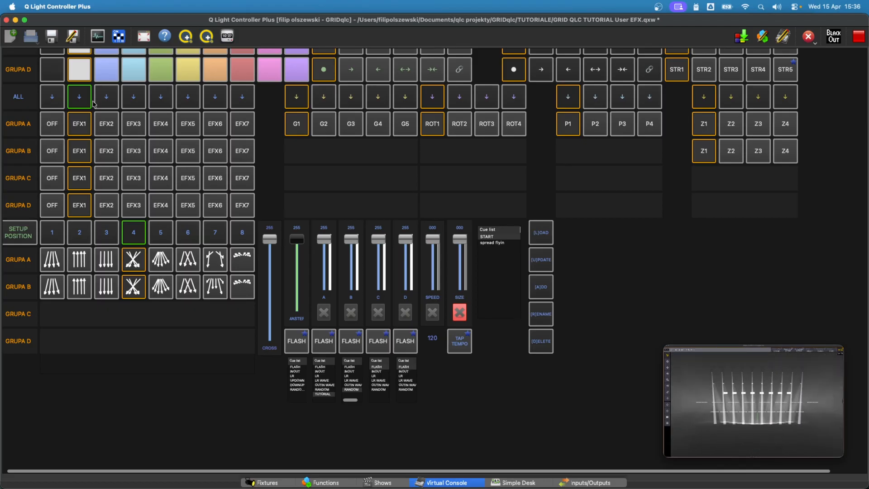
pyautogui.click(134, 97)
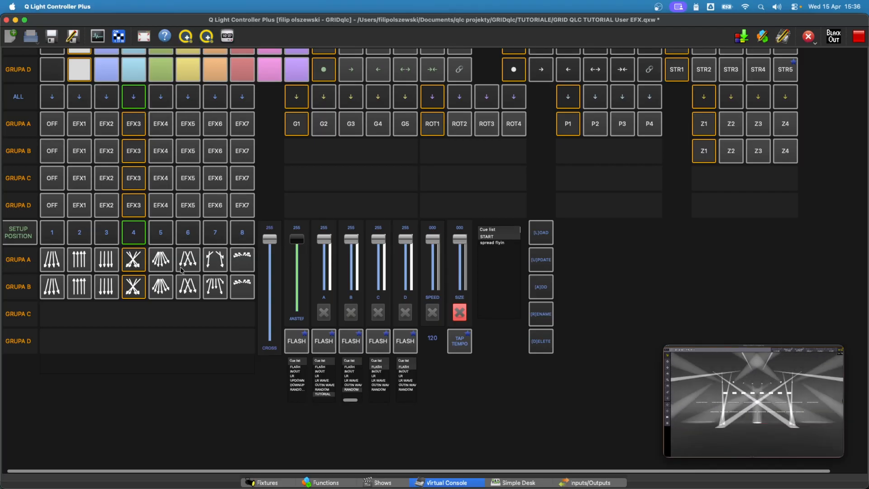
# Run EFX3 through setup positions 5, 6, 7 and 8 to compare its movement
pyautogui.click(159, 233)
pyautogui.click(190, 234)
pyautogui.click(216, 233)
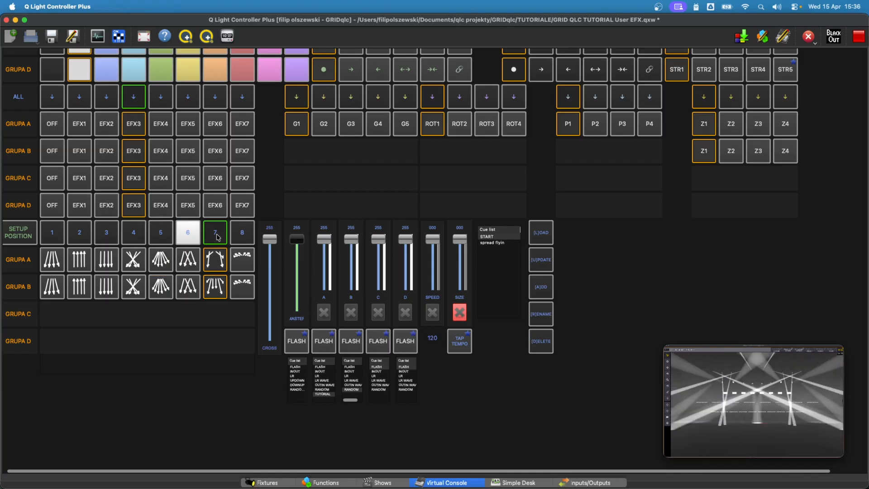
pyautogui.click(241, 231)
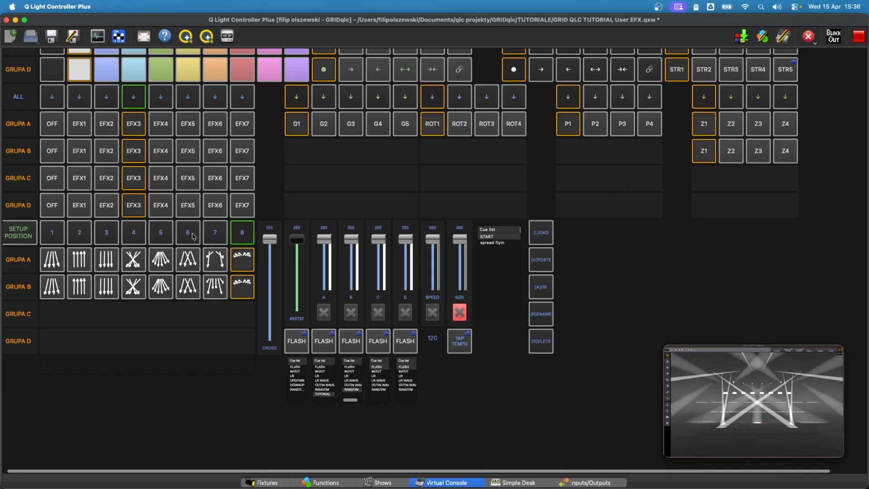
# Set the SIZE fader to about 198 with setup position 4 recalled, and check EFX3's axis in the EFX compressor cue lists
pyautogui.moveTo(460, 238); pyautogui.dragTo(464, 277)
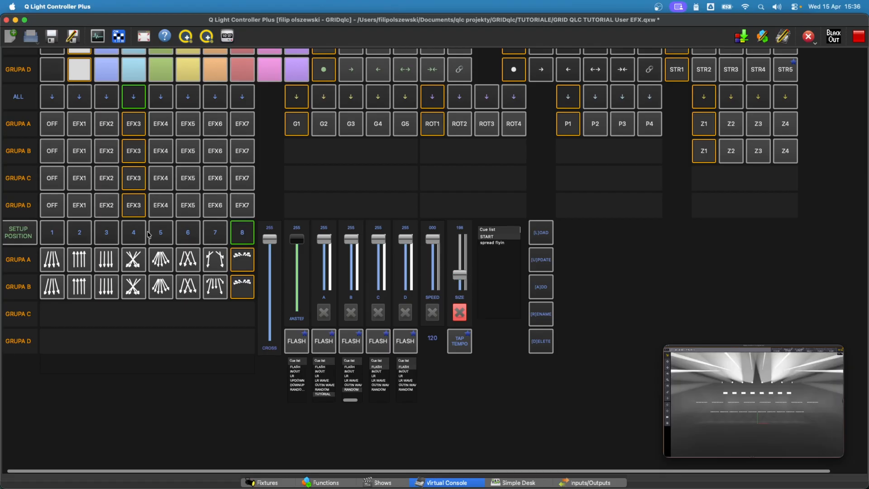
pyautogui.click(133, 233)
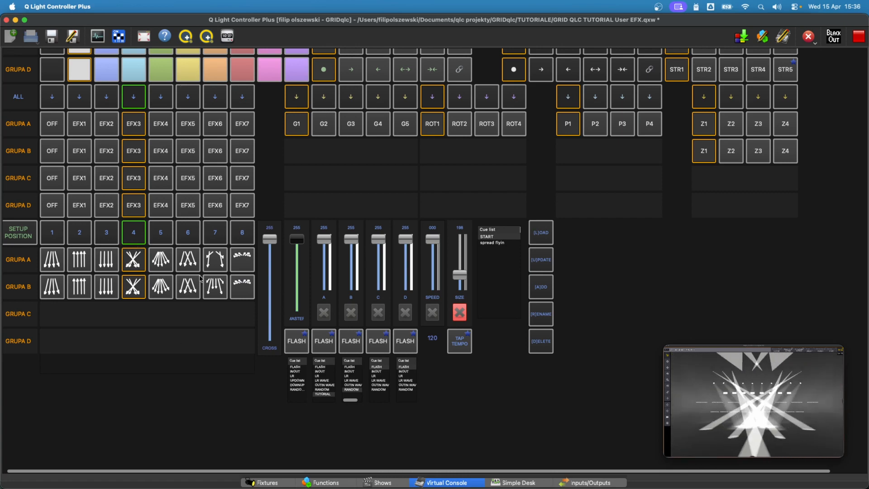
pyautogui.scroll(-10, 219, 370)
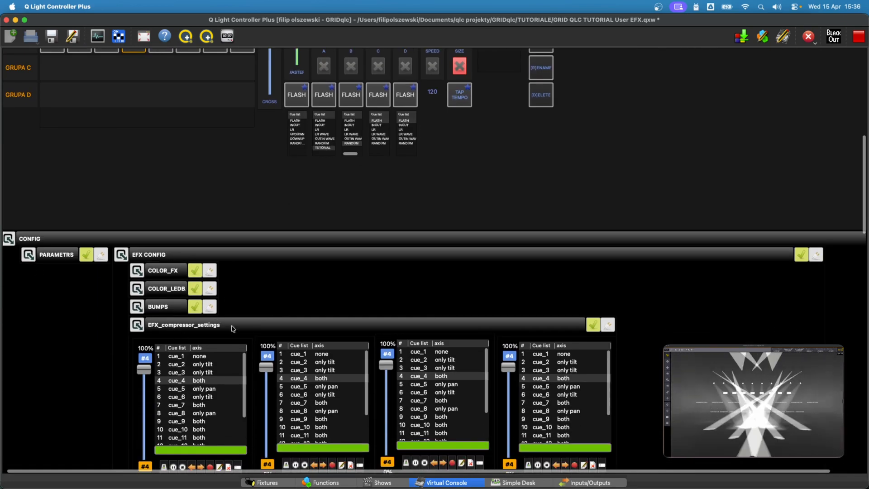
pyautogui.scroll(13, 268, 303)
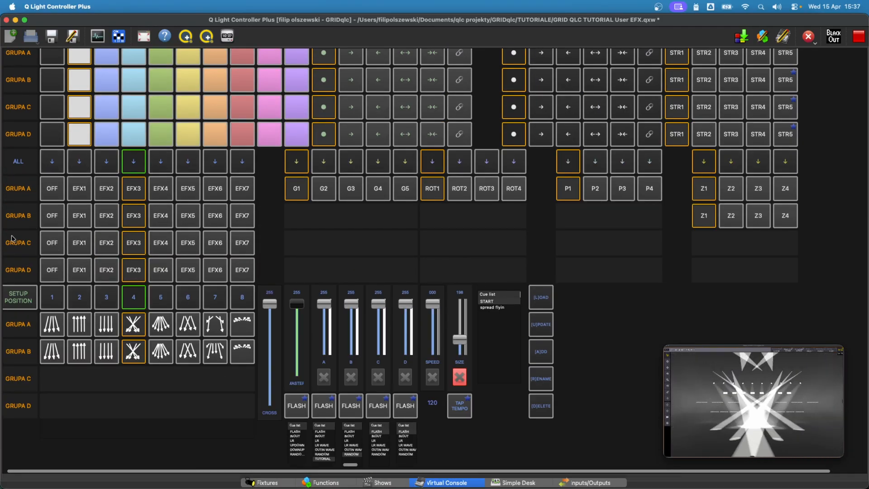
pyautogui.scroll(-1, 181, 308)
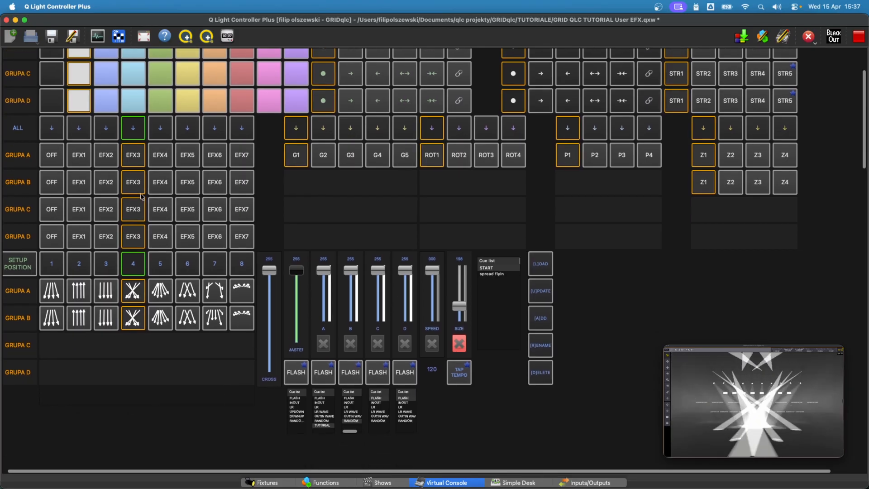
pyautogui.scroll(-10, 226, 371)
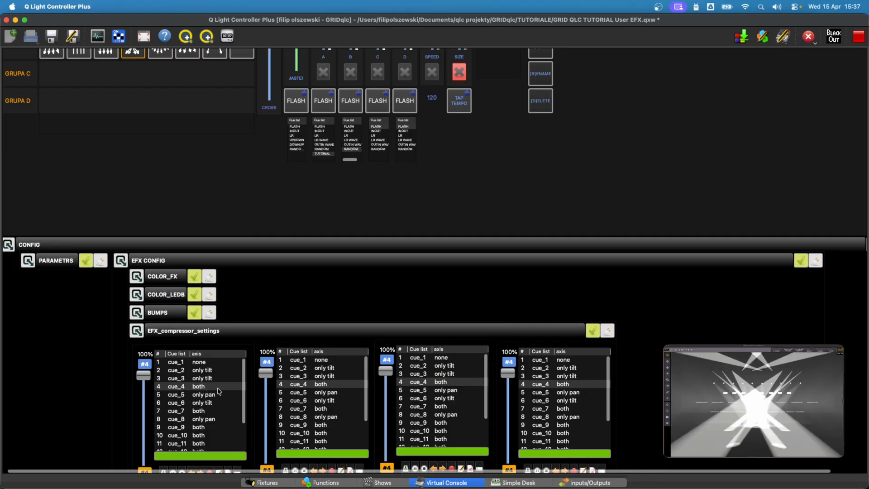
pyautogui.scroll(10, 258, 246)
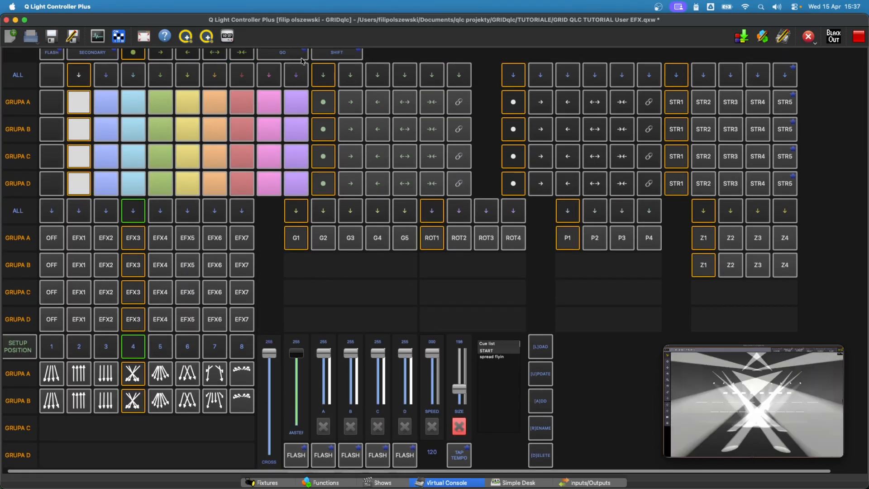
# Activate effect 9 on the shifted page for all groups and recall setup position 1
pyautogui.press('shift')
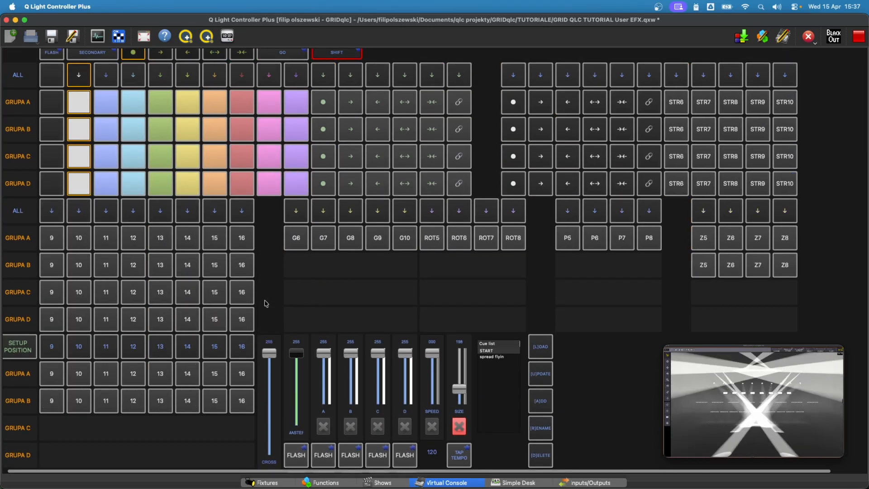
pyautogui.click(52, 217)
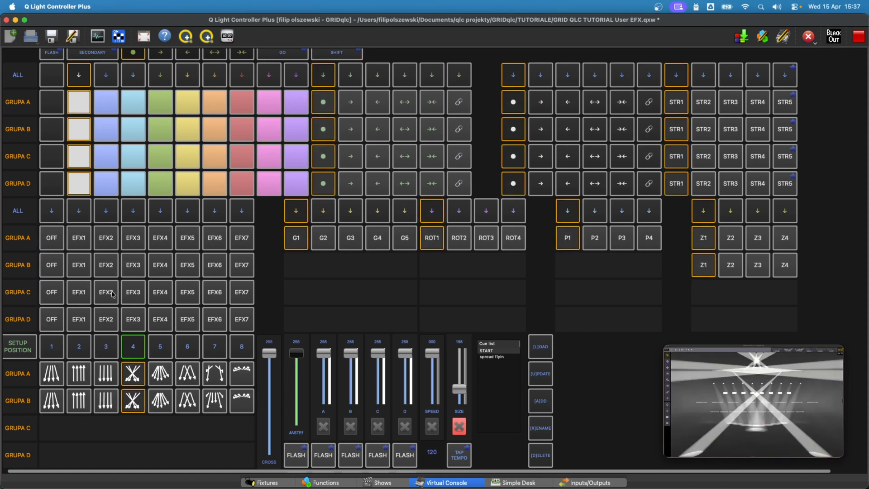
pyautogui.click(51, 346)
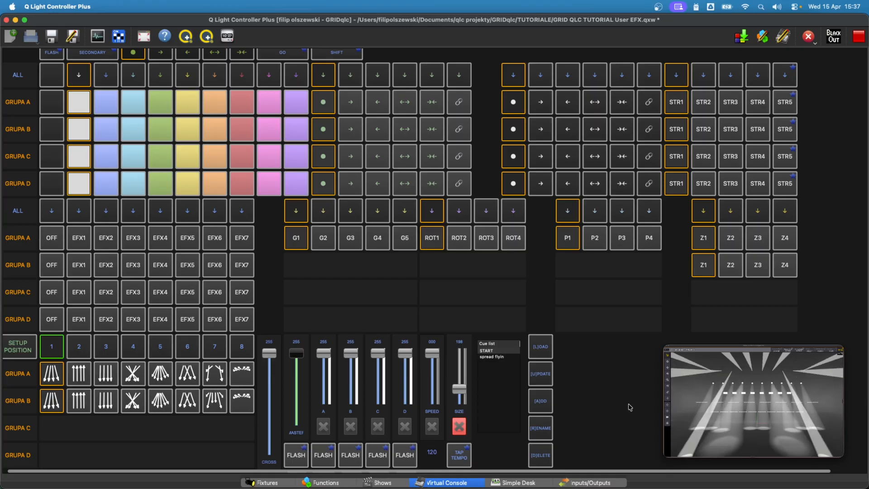
pyautogui.scroll(-10, 606, 388)
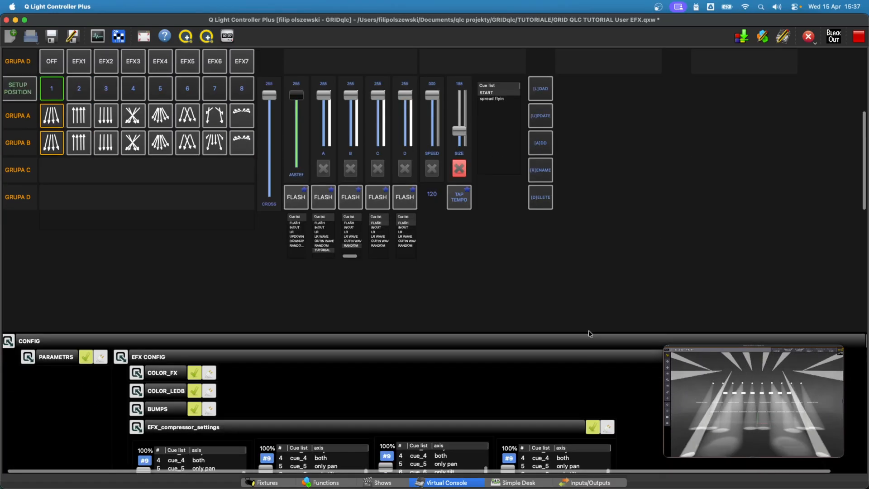
pyautogui.scroll(10, 484, 135)
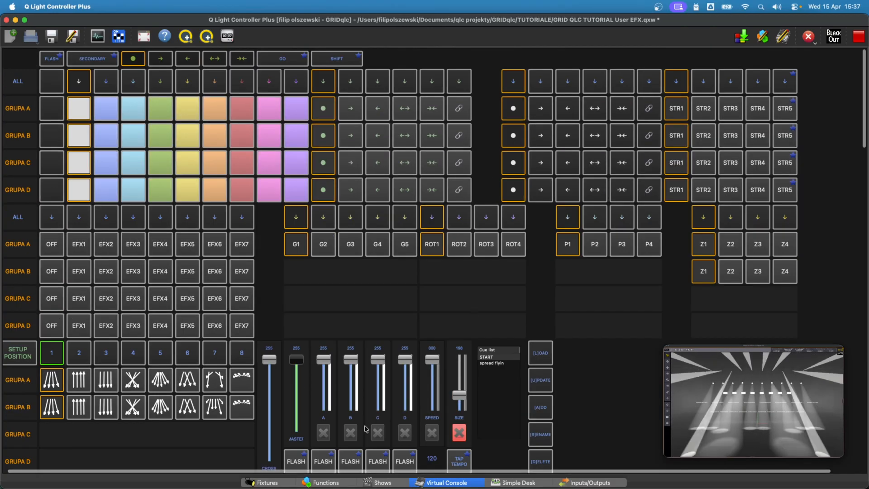
# Open the movement settings of EFX08 dim g1 in EFX_DIM_POS folder 08 and try a Rotation of 90°
pyautogui.click(322, 483)
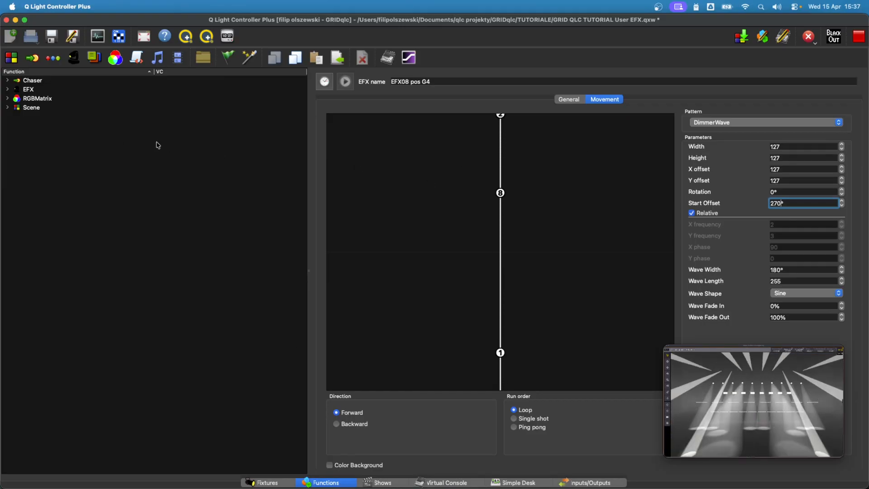
pyautogui.click(7, 89)
pyautogui.click(17, 107)
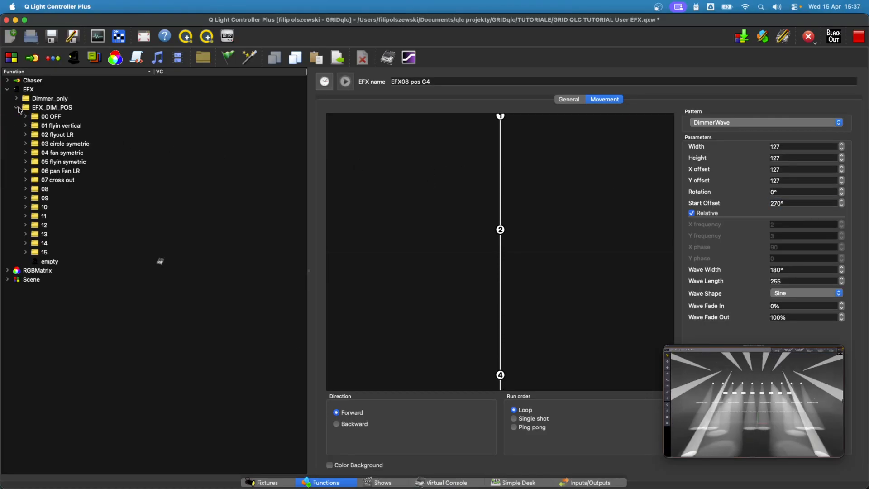
pyautogui.click(26, 188)
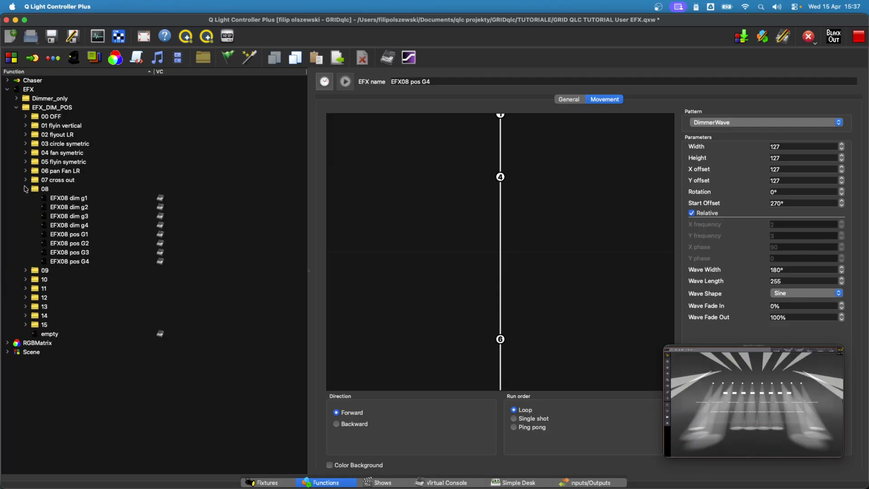
pyautogui.click(85, 198)
pyautogui.click(604, 99)
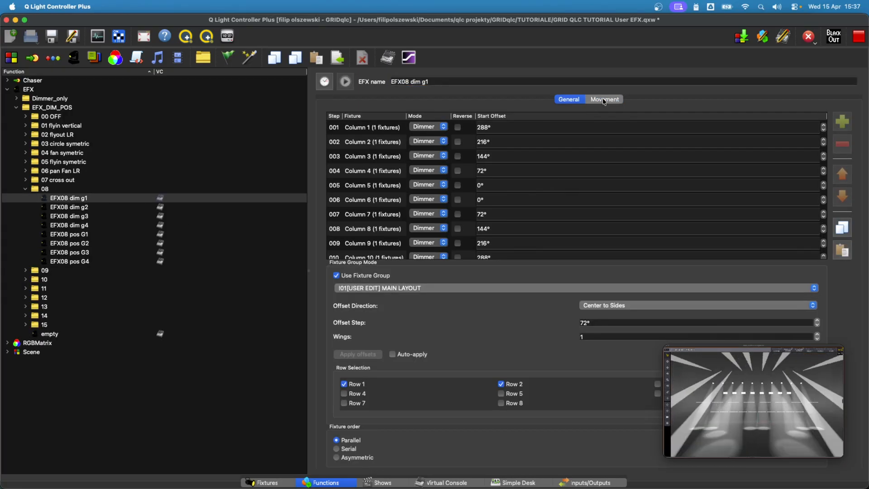
pyautogui.click(794, 195)
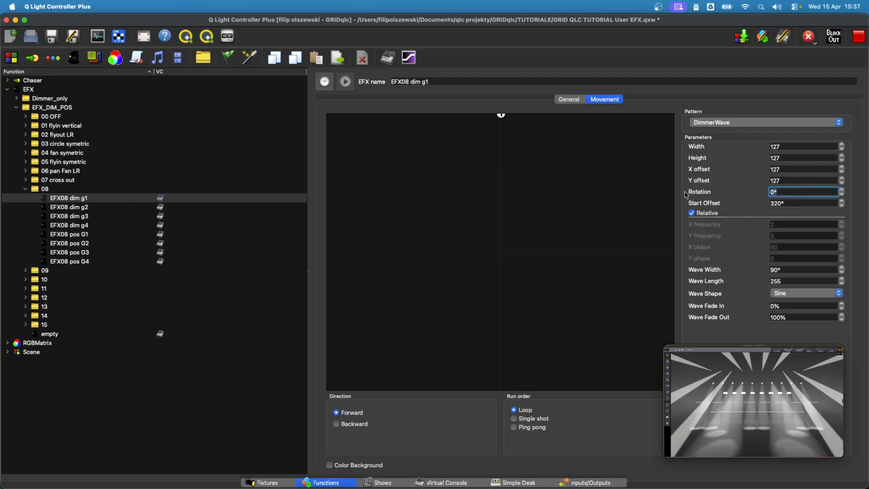
pyautogui.write('90')
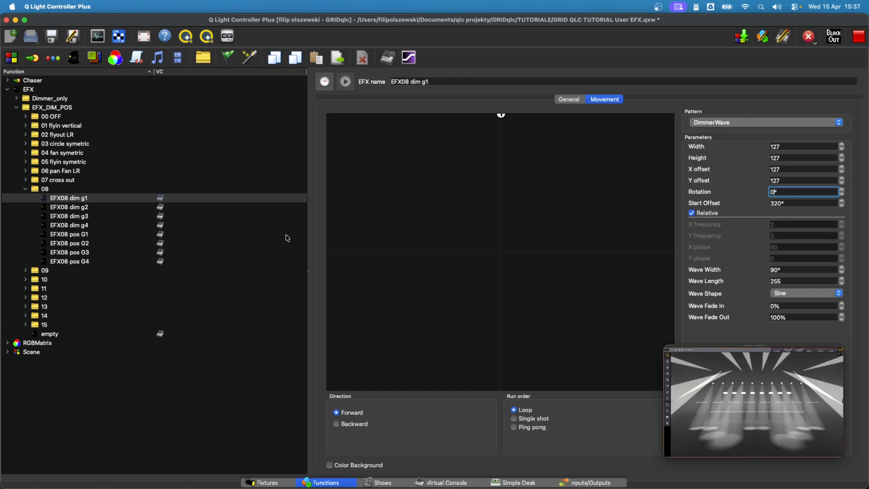
# Test Rotation angles of 90° and 45° in the movement of EFX08 pos G1, finishing at 0°
pyautogui.click(87, 233)
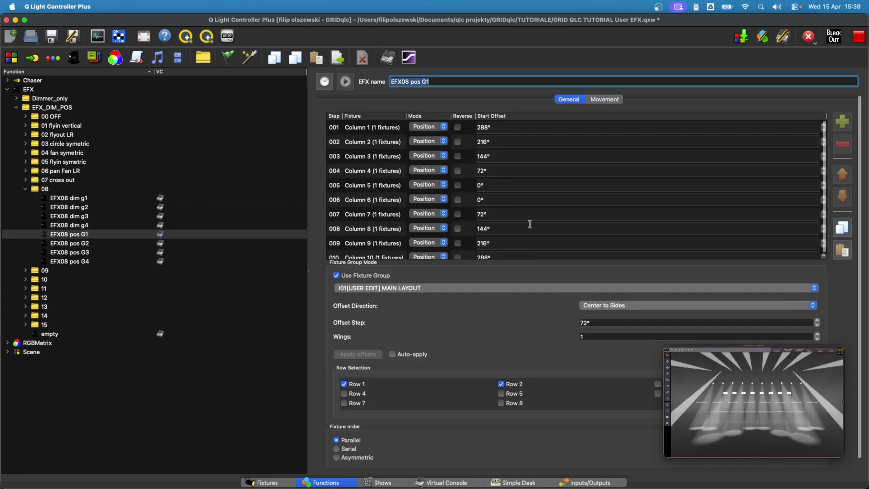
pyautogui.click(606, 100)
pyautogui.click(795, 191)
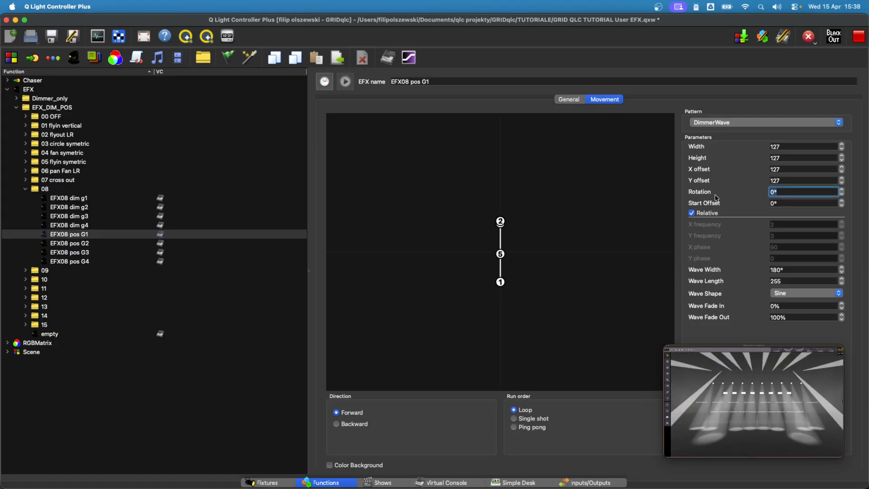
pyautogui.press('BackSpace')
pyautogui.write('90')
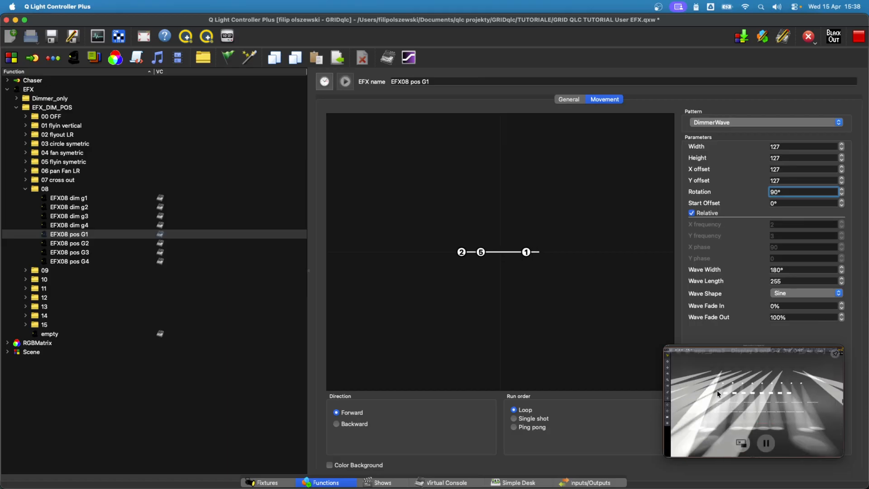
pyautogui.doubleClick(779, 190)
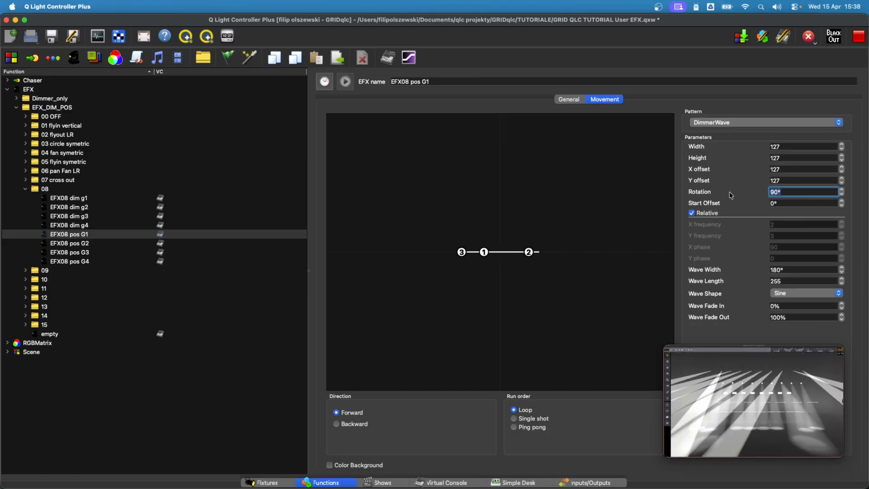
pyautogui.write('45')
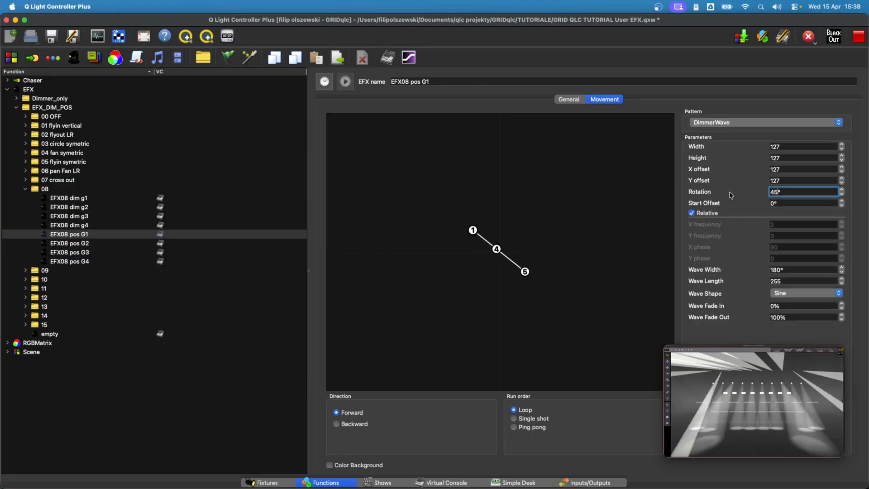
pyautogui.doubleClick(779, 191)
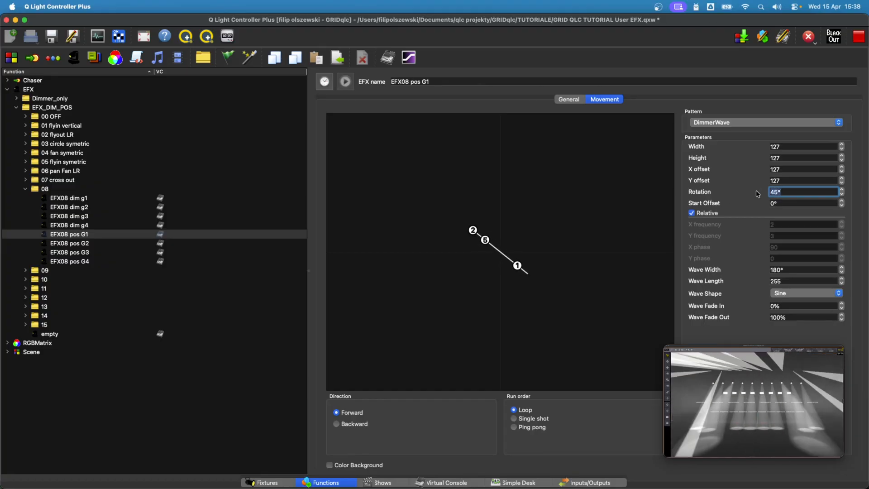
pyautogui.write('0')
pyautogui.press('Return')
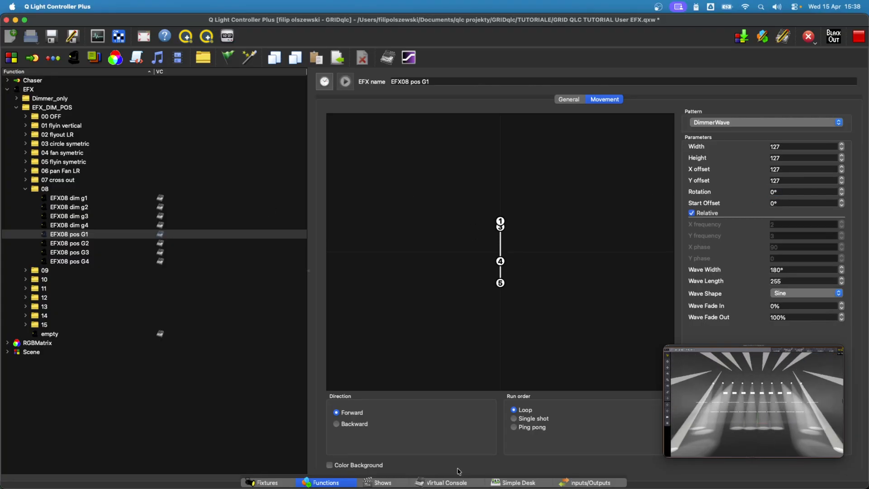
# Set the axis of cue_9 to only tilt in the first cue list of EFX_compressor_settings in the Virtual Console
pyautogui.click(447, 483)
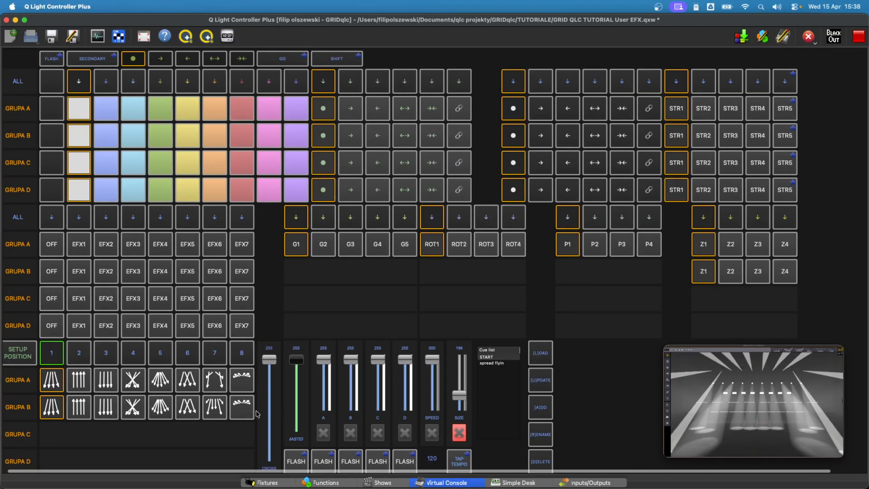
pyautogui.scroll(-15, 243, 436)
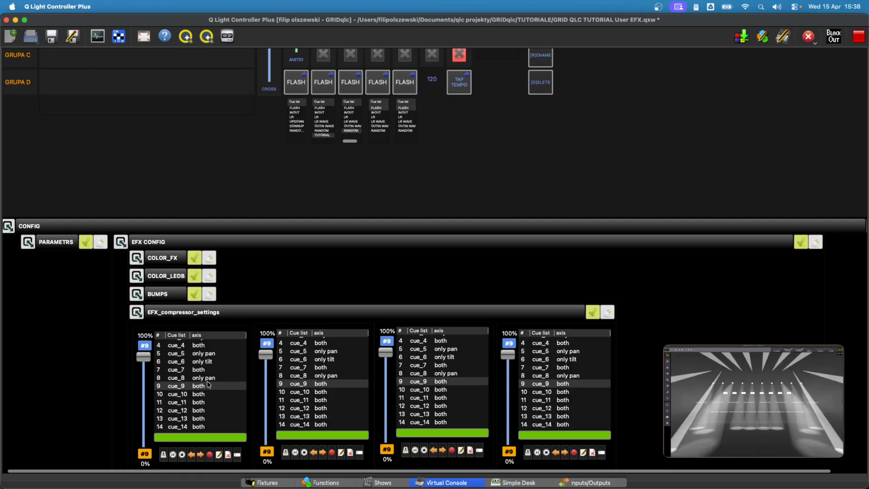
pyautogui.doubleClick(204, 388)
pyautogui.click(206, 388)
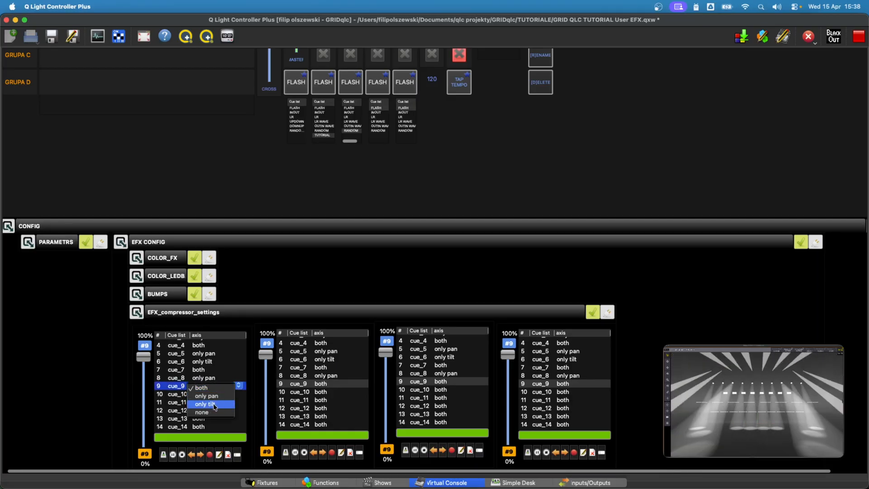
pyautogui.click(216, 404)
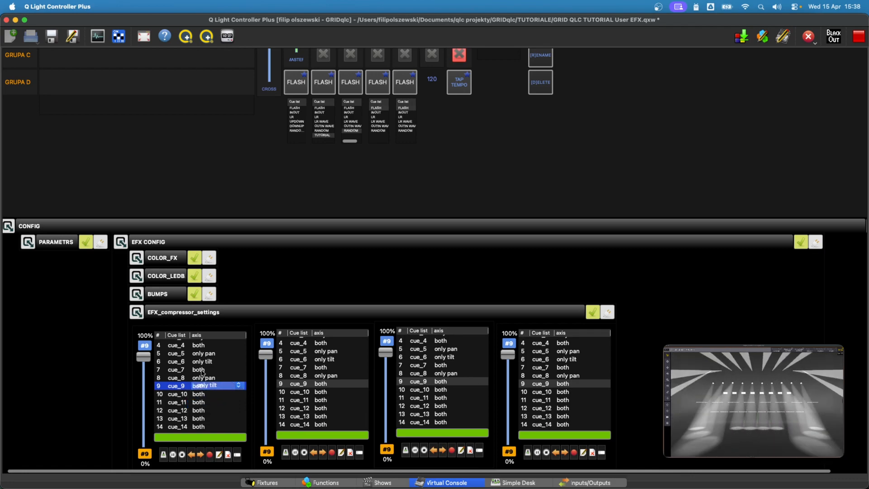
# Set the axis of cue_9 to only tilt in the second, third and fourth cue lists of EFX_compressor_settings
pyautogui.doubleClick(339, 384)
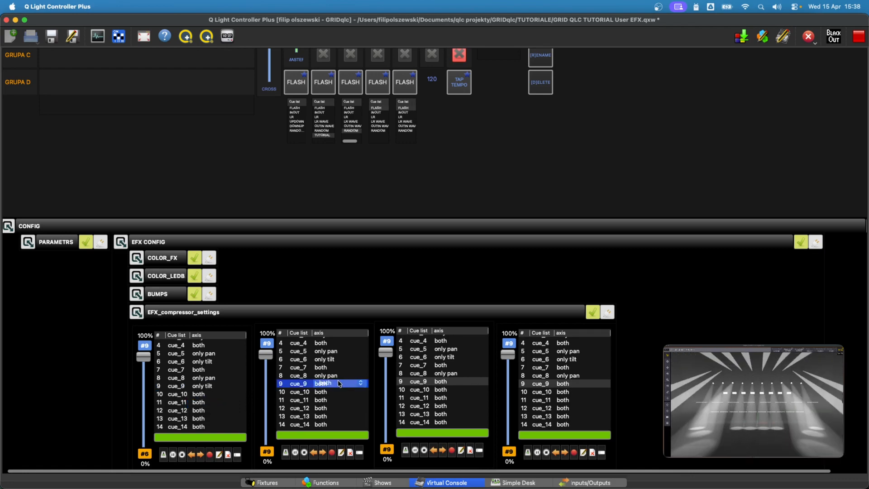
pyautogui.click(339, 383)
pyautogui.click(337, 404)
pyautogui.doubleClick(453, 382)
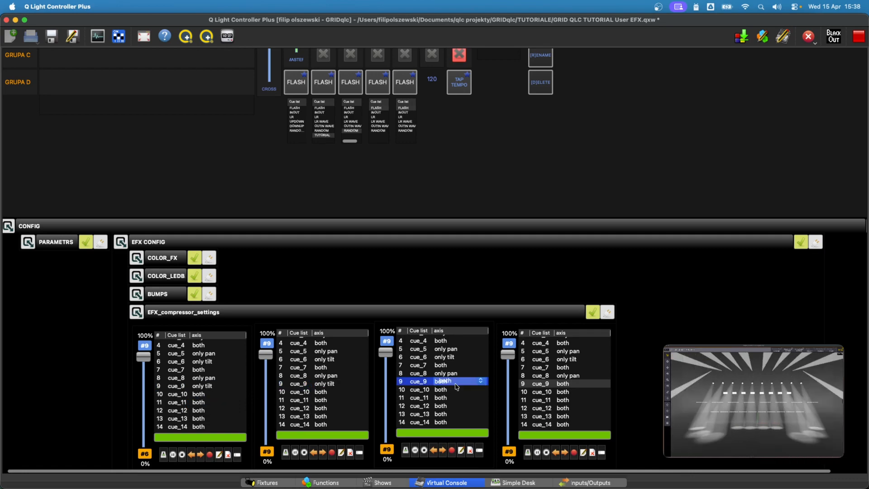
pyautogui.click(455, 383)
pyautogui.click(454, 397)
pyautogui.doubleClick(574, 383)
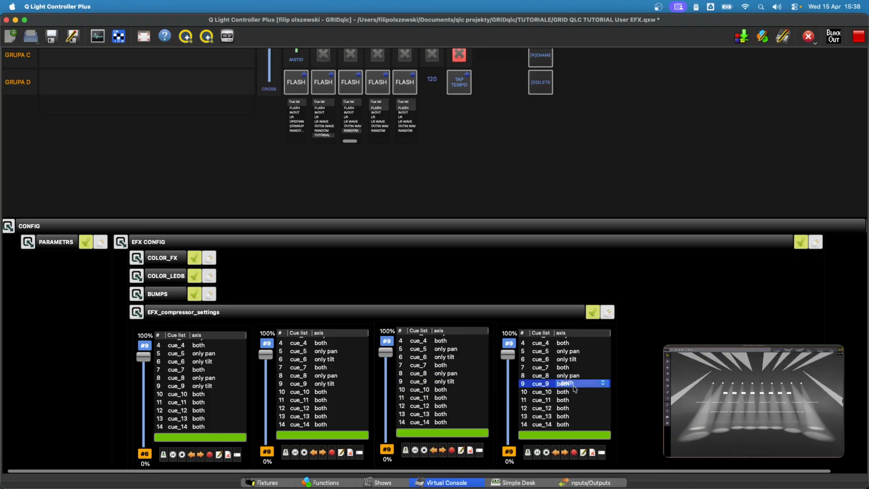
pyautogui.click(575, 383)
pyautogui.click(576, 401)
pyautogui.click(586, 384)
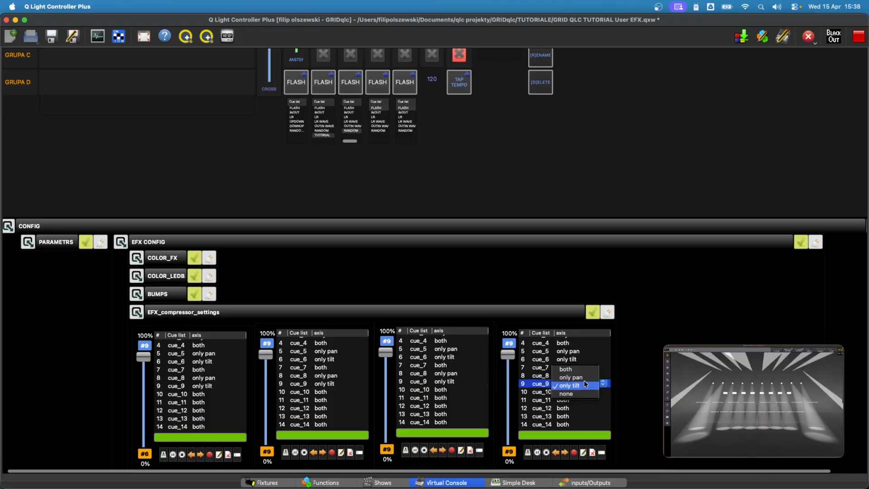
pyautogui.click(624, 389)
# Recall setup position 2 for all groups and set the SIZE fader to 000
pyautogui.scroll(10, 628, 388)
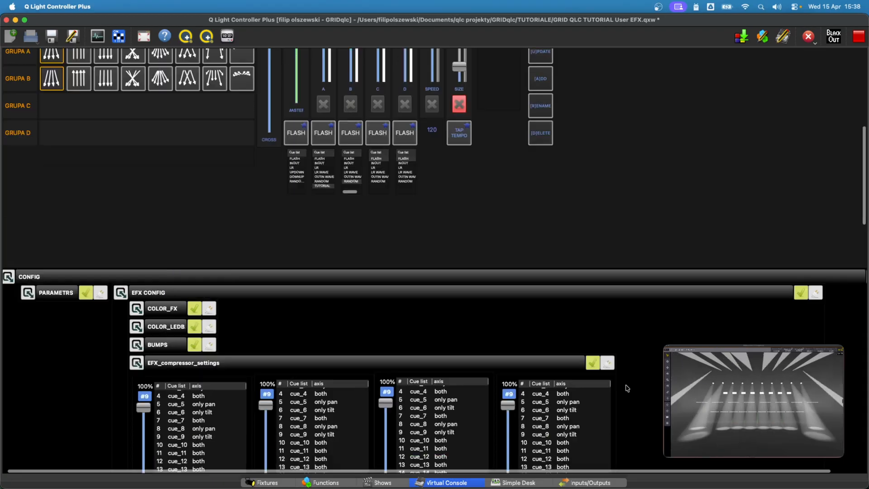
pyautogui.scroll(-1, 290, 274)
pyautogui.scroll(-4, 290, 274)
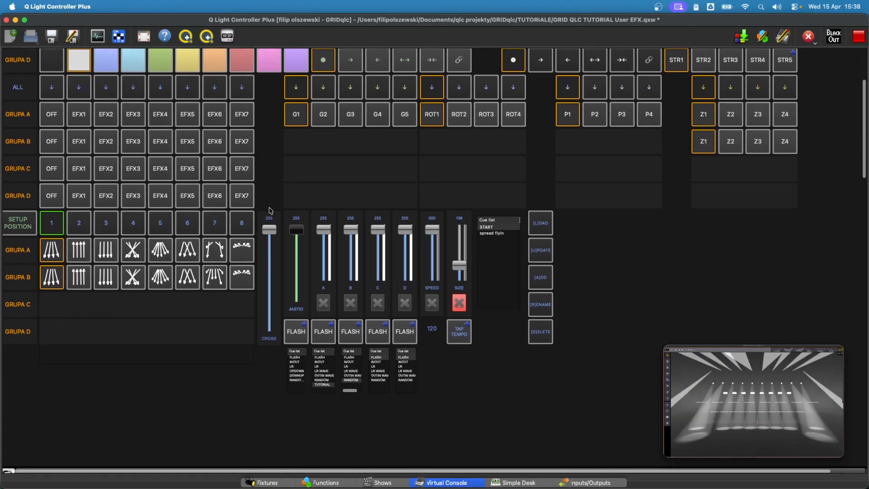
pyautogui.click(80, 227)
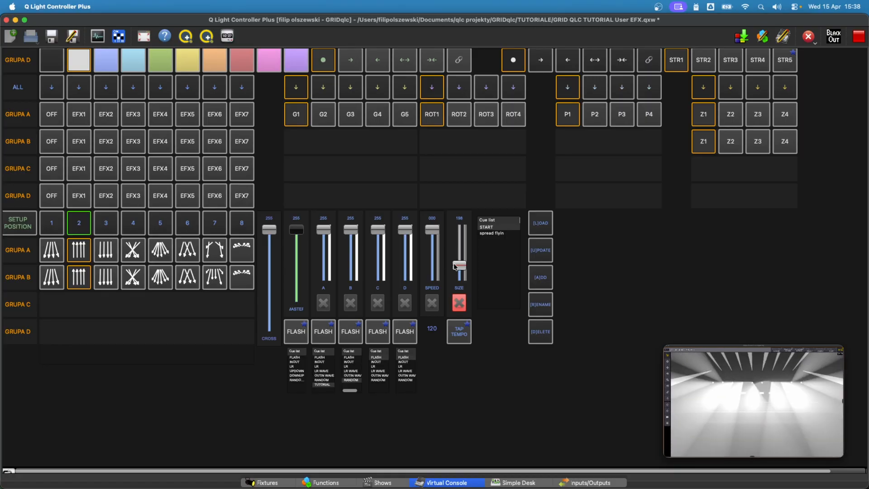
pyautogui.moveTo(460, 266); pyautogui.dragTo(463, 183)
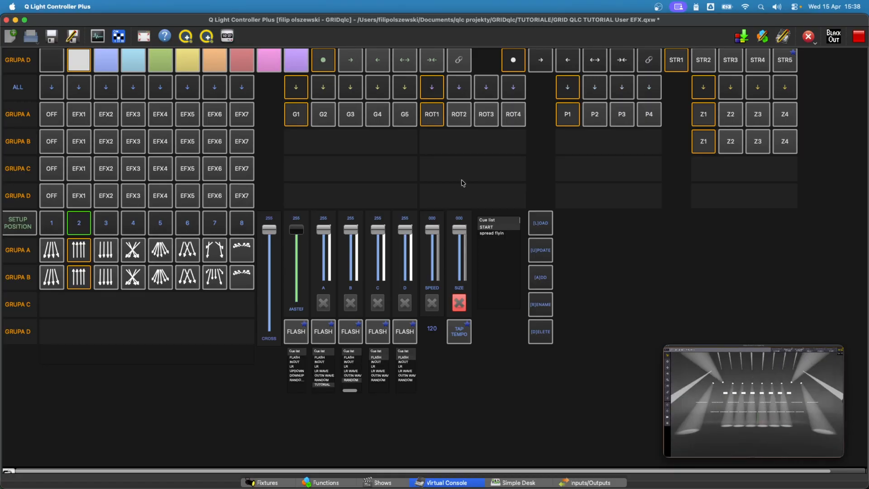
# Test the running effect on setup positions 4, 5 and 6
pyautogui.click(133, 231)
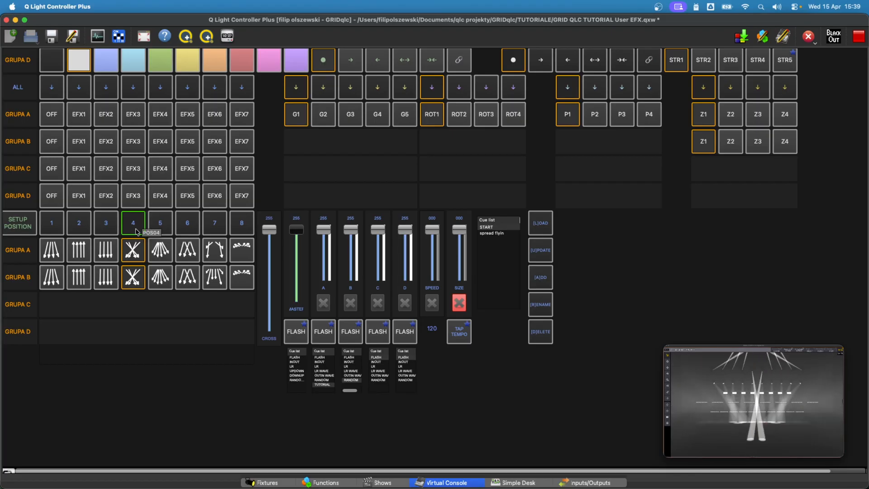
pyautogui.click(162, 227)
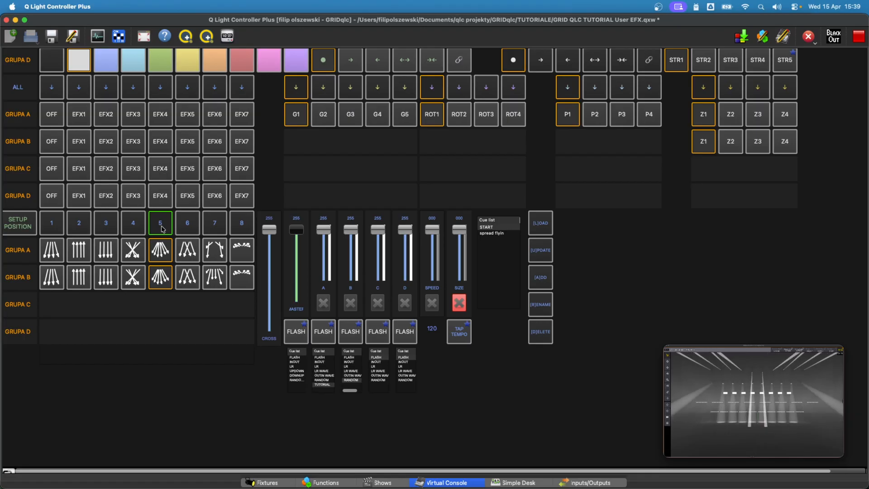
pyautogui.click(195, 224)
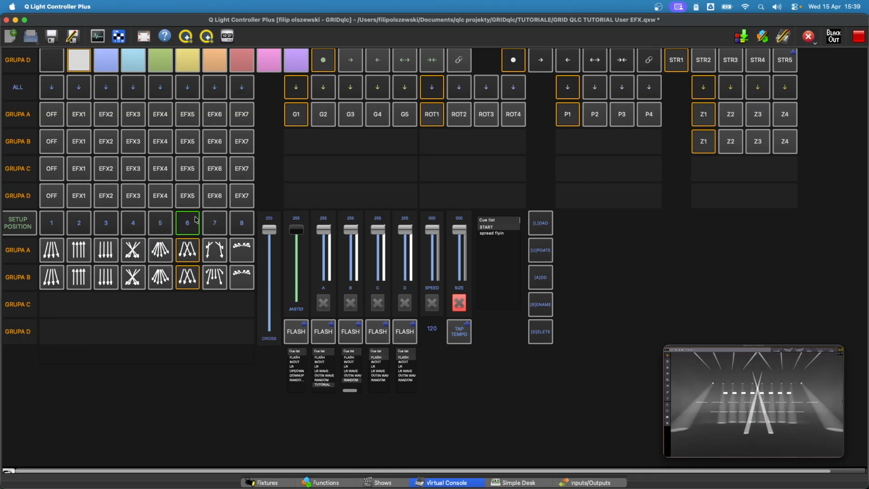
# Activate the chain-link dimmer effect beside STR1 for all groups and try setup positions 4, 6 and 8, finishing on 5
pyautogui.scroll(5, 523, 194)
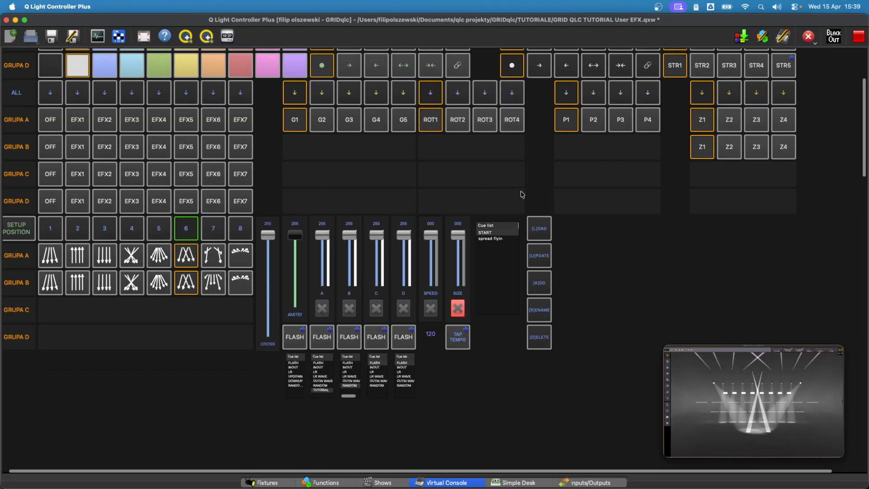
pyautogui.click(640, 80)
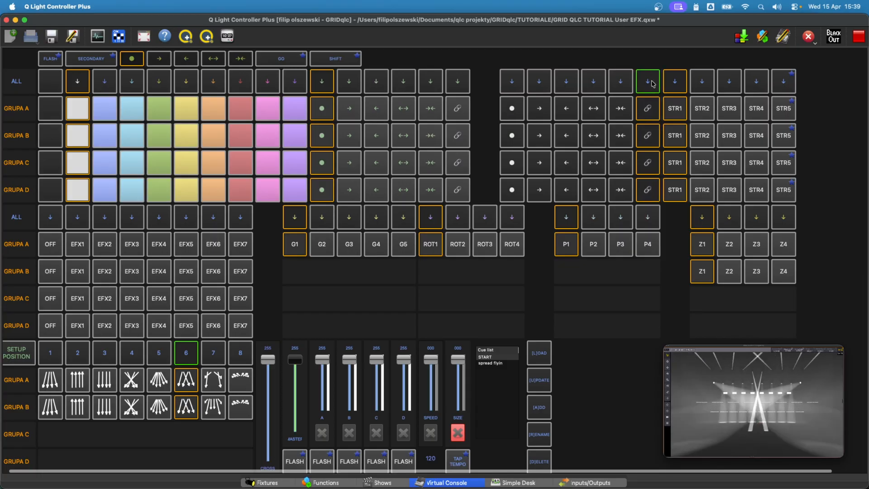
pyautogui.scroll(-10, 597, 319)
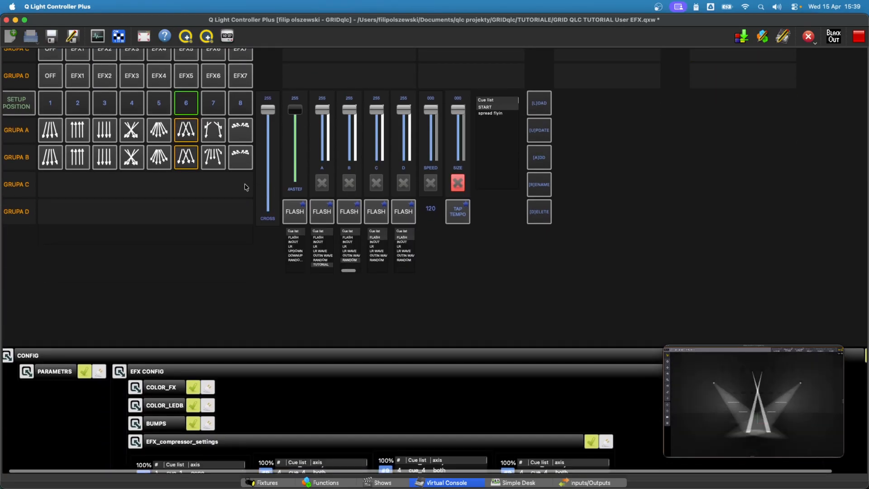
pyautogui.scroll(2, 224, 217)
pyautogui.click(138, 142)
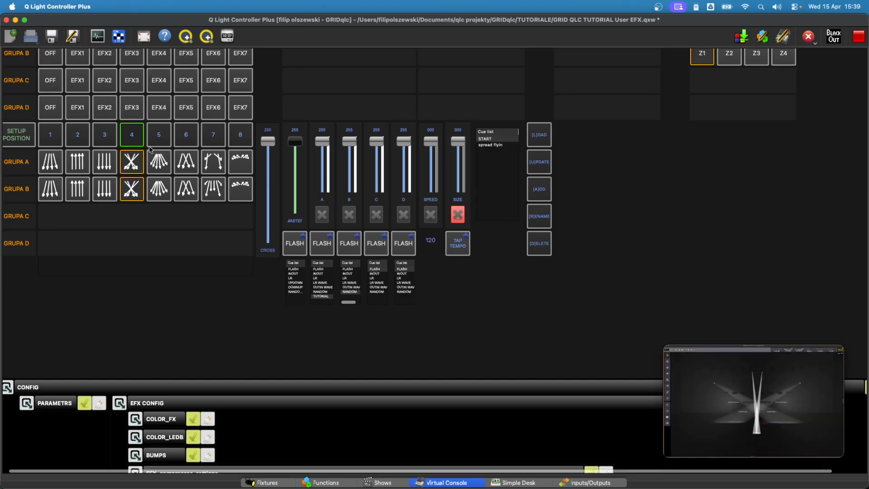
pyautogui.click(182, 138)
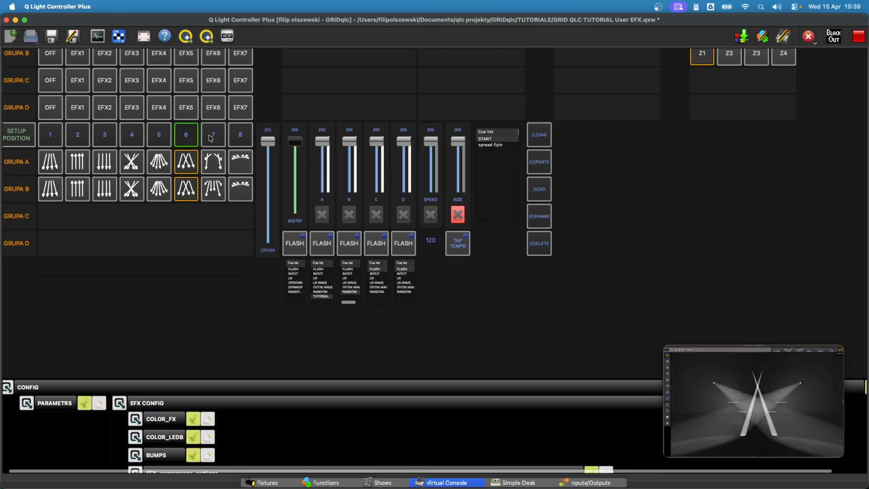
pyautogui.click(240, 132)
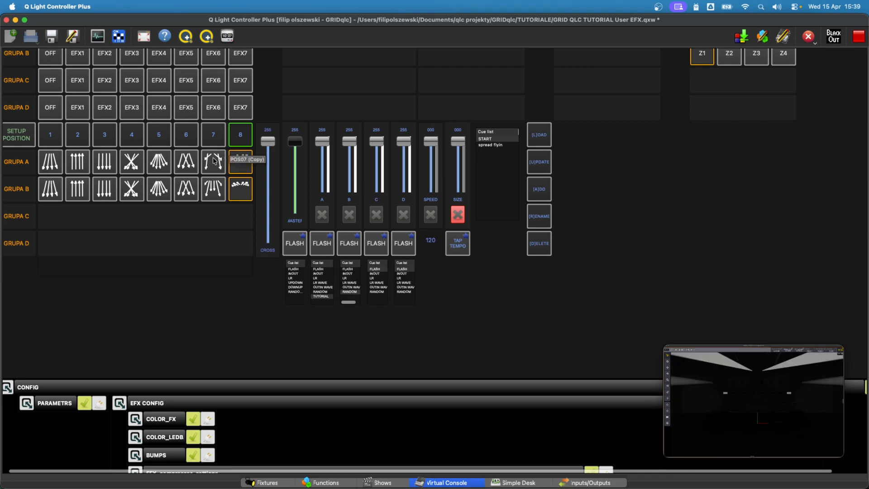
pyautogui.click(164, 147)
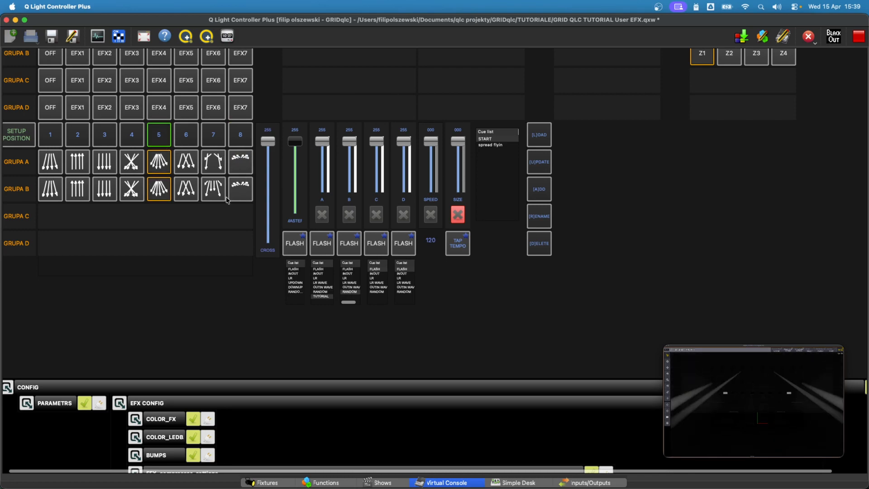
pyautogui.scroll(3, 201, 274)
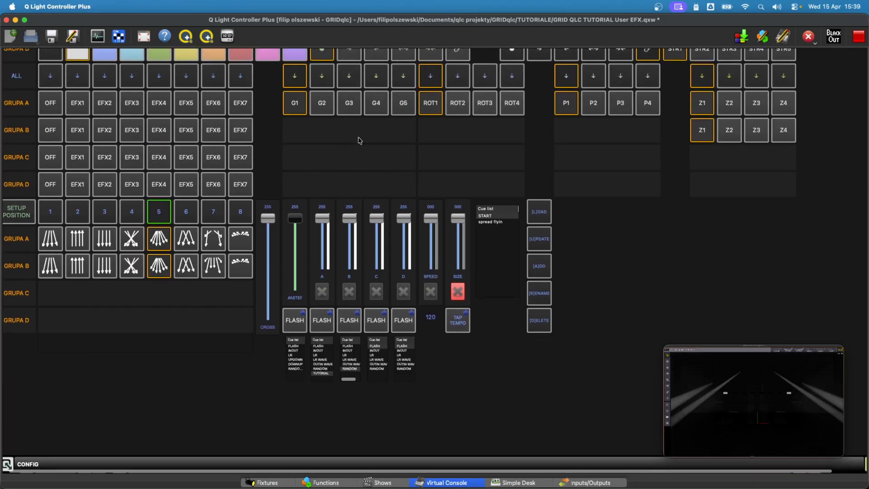
pyautogui.scroll(5, 630, 249)
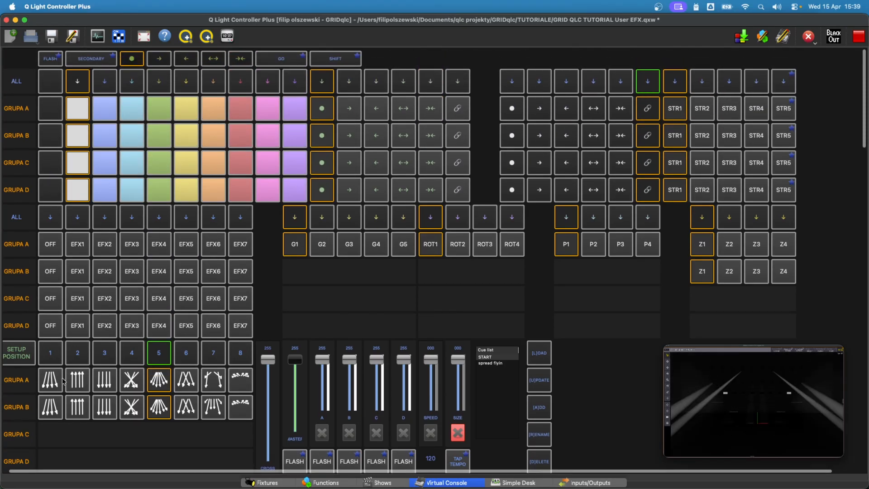